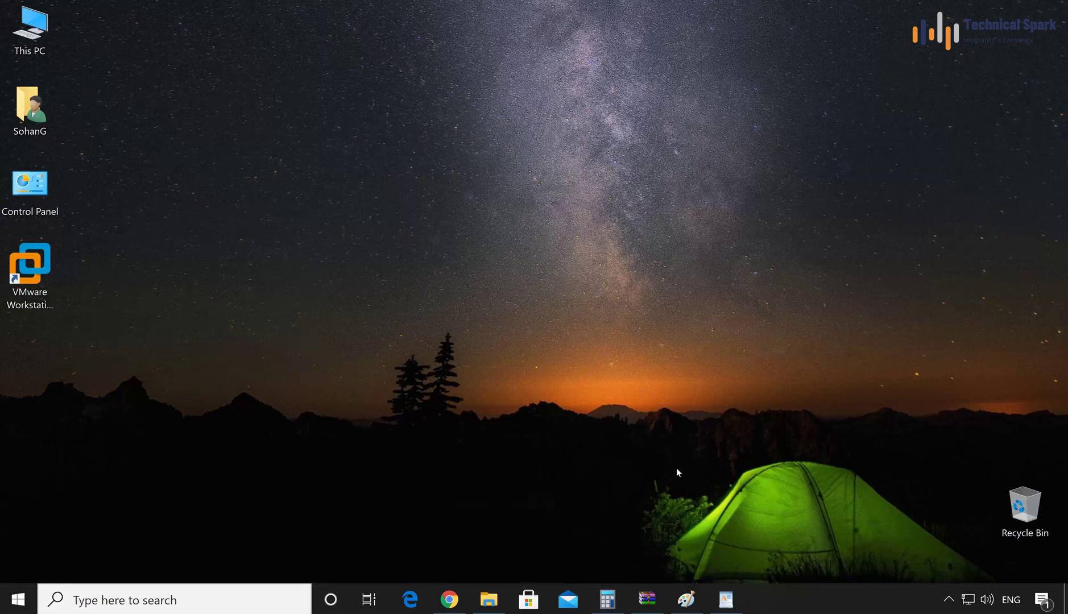
- Bring up the Calculator and WinRAR windows on the desktop as capture subjects
click(608, 600)
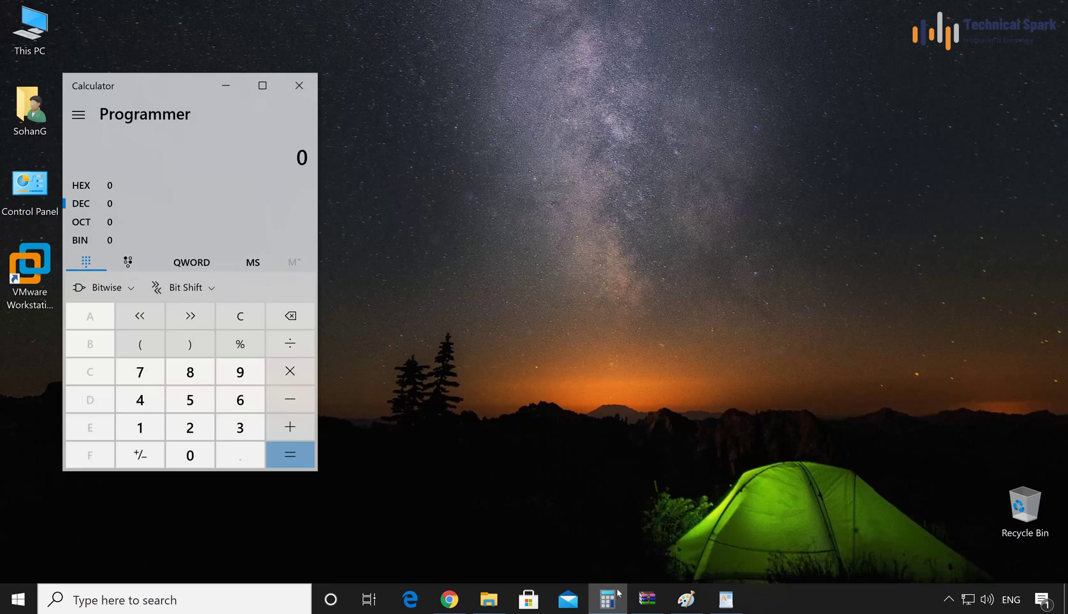
click(647, 599)
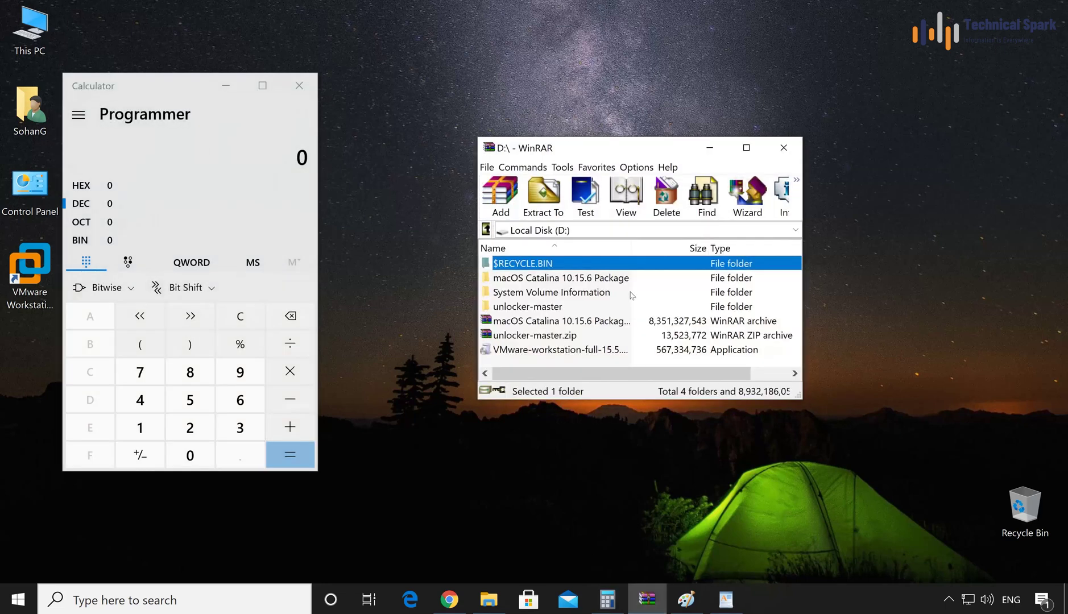
click(497, 459)
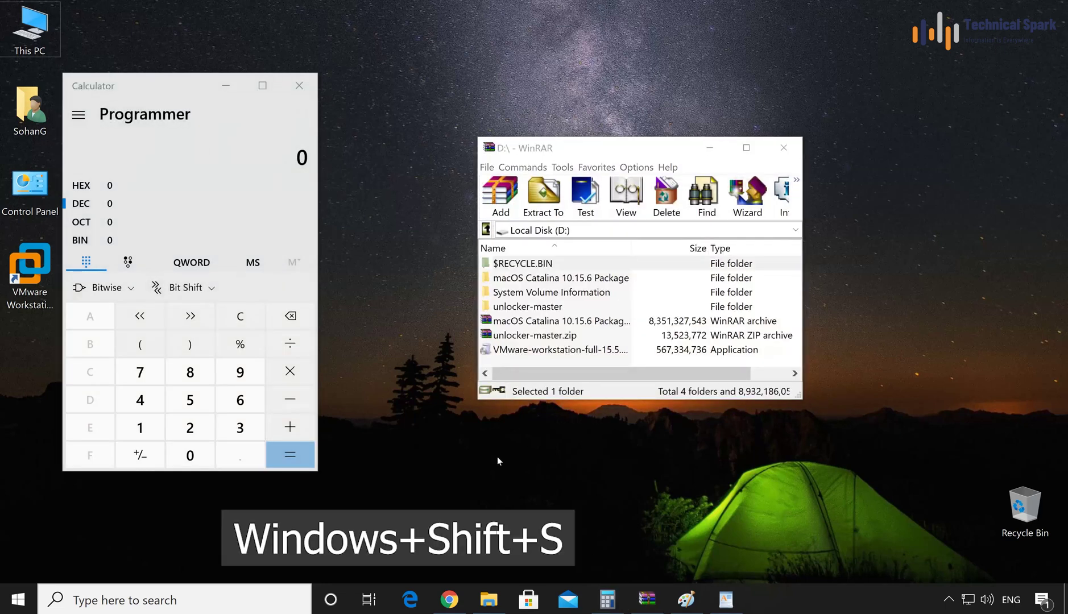
- Capture a rectangular snip of the WinRAR window and paste it into the blank WordPad document
key(super+shift+s)
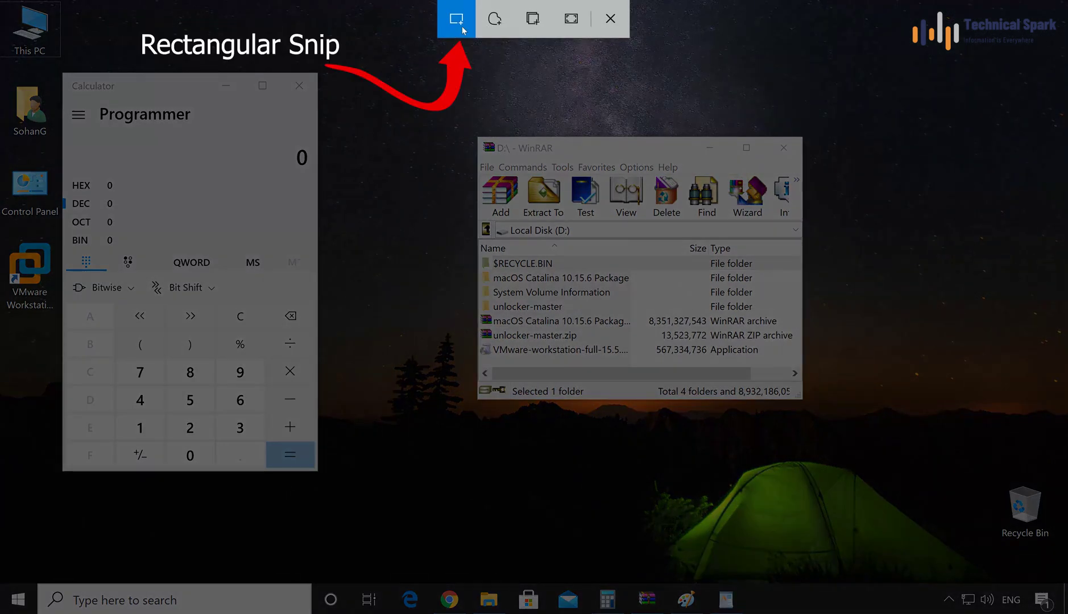
drag(475, 129, 812, 410)
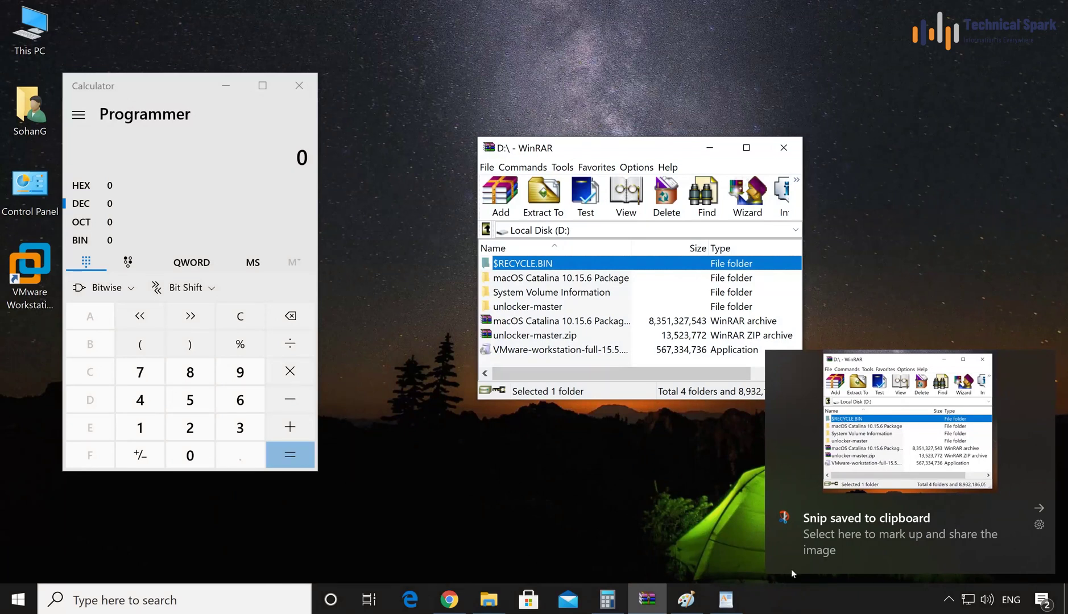
click(726, 600)
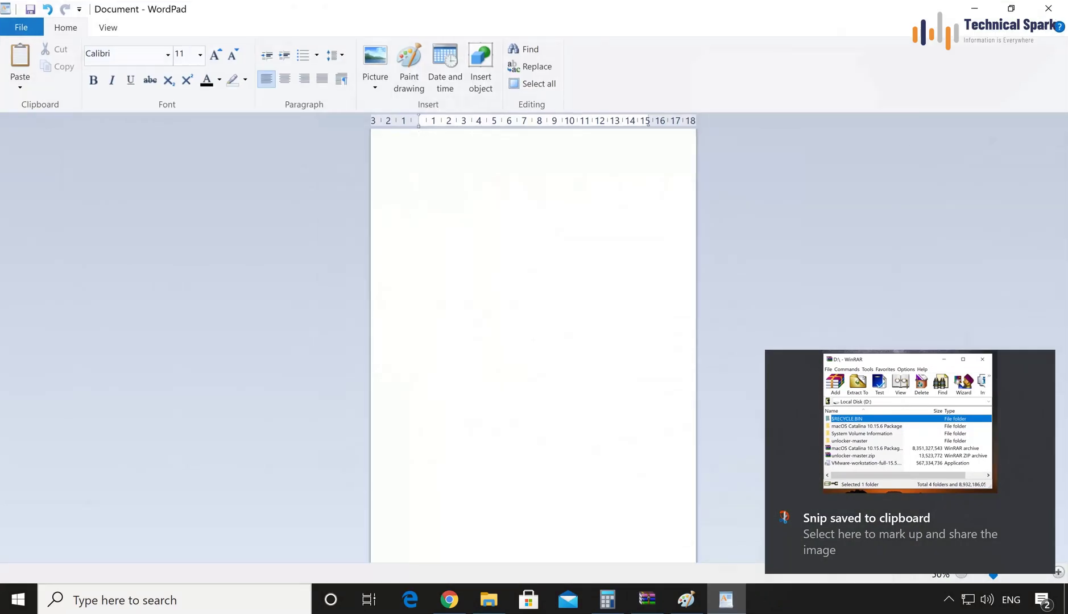
key(ctrl+v)
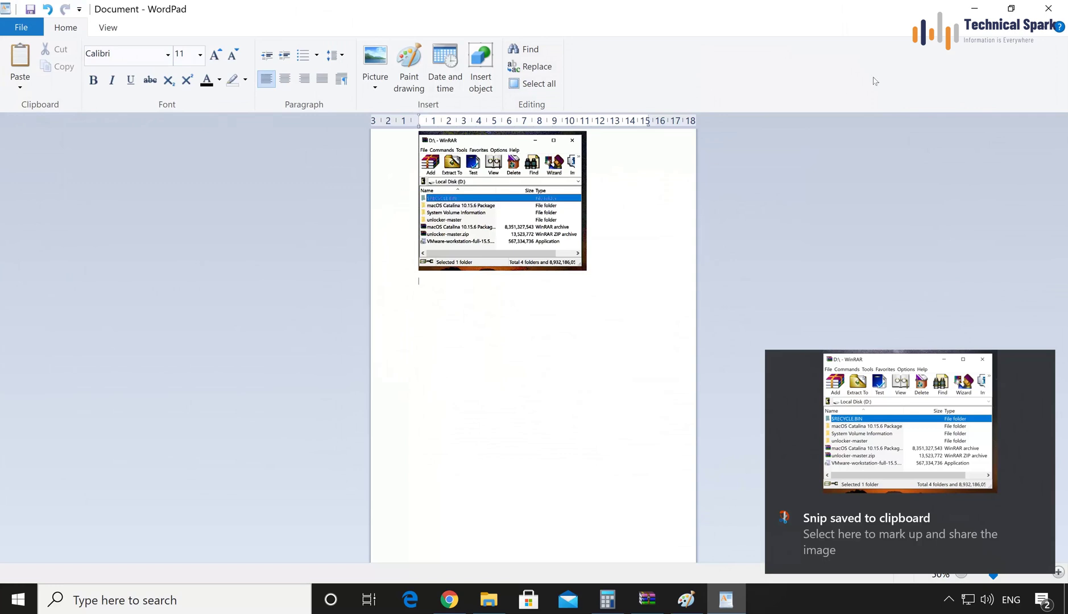
click(972, 10)
- Switch to Paint, paste the rectangular WinRAR snip onto the canvas, and minimize the window
click(687, 600)
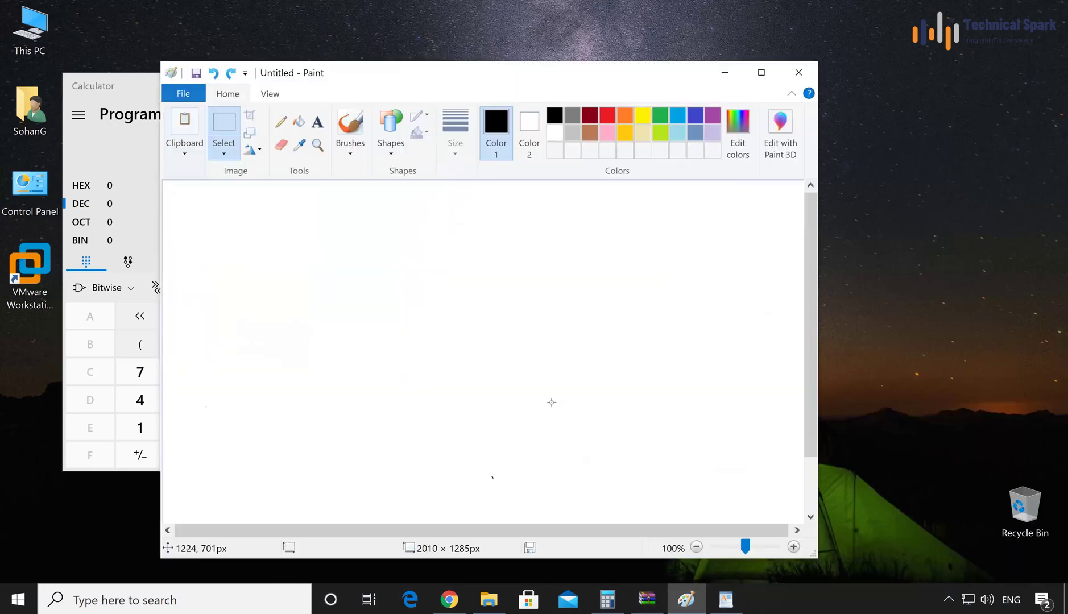
key(ctrl+v)
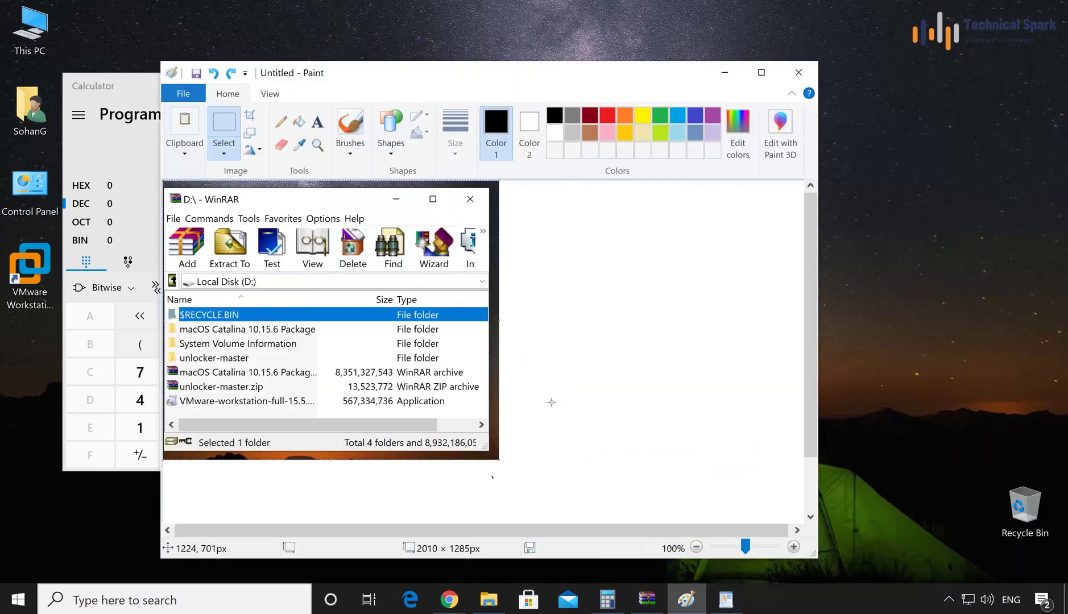
click(725, 72)
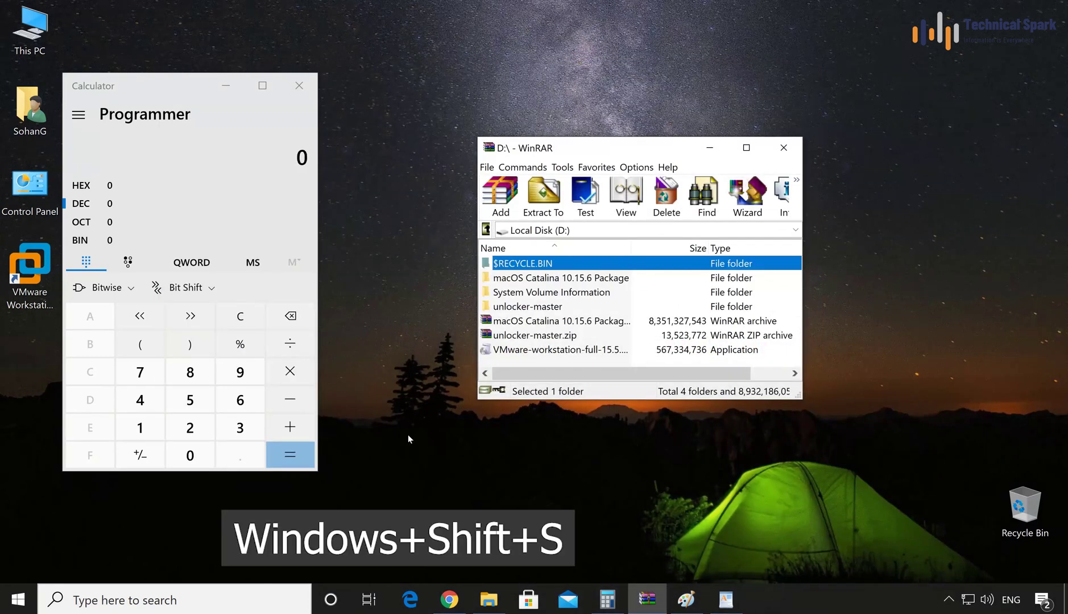
- Capture a freeform snip around the WinRAR window and paste it below the first image in WordPad
key(super+shift+s)
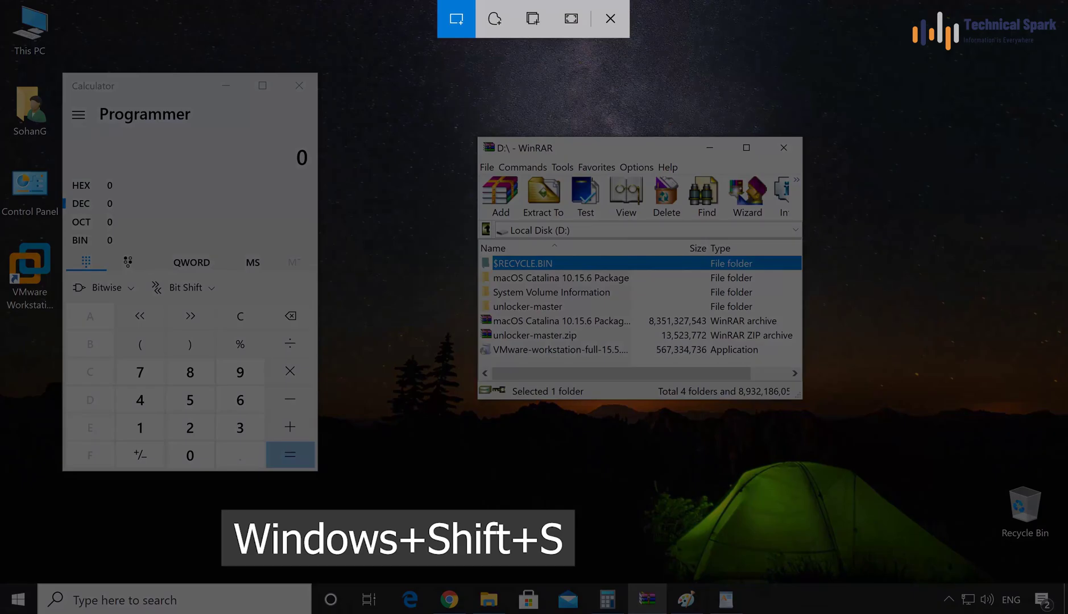
click(495, 22)
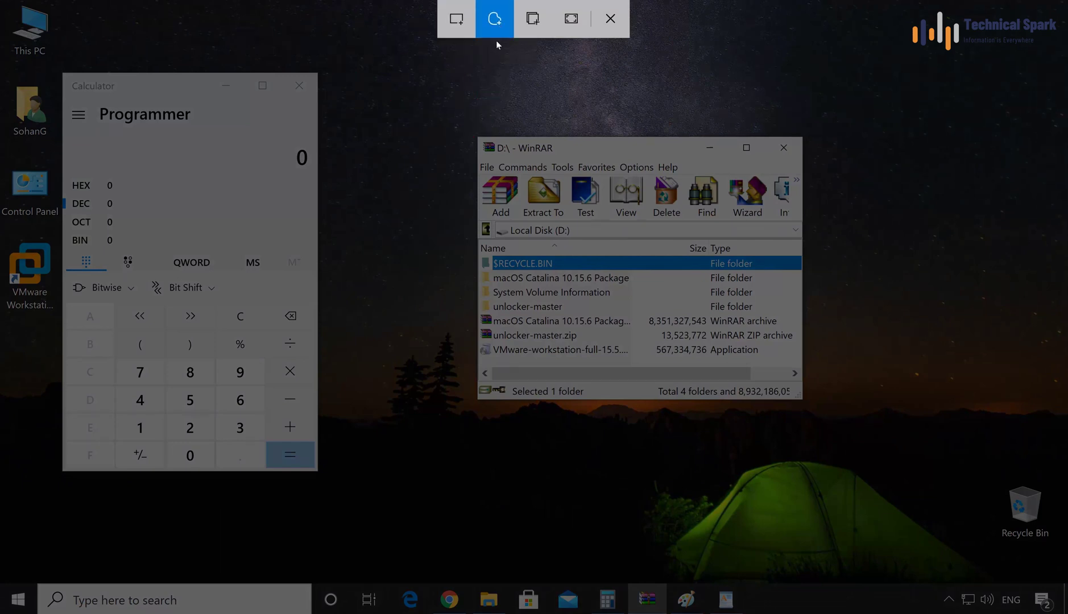
mouse_move(415, 127)
mouse_down()
mouse_move(458, 113)
mouse_move(691, 106)
mouse_move(820, 135)
mouse_move(773, 438)
mouse_move(446, 424)
mouse_move(407, 216)
mouse_move(415, 129)
mouse_up()
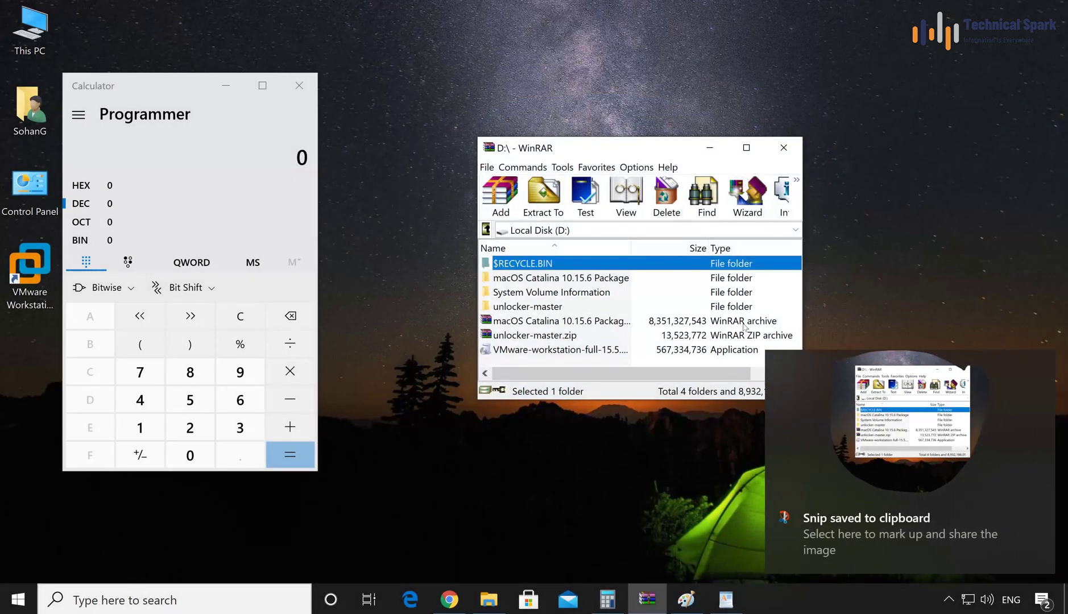
click(726, 600)
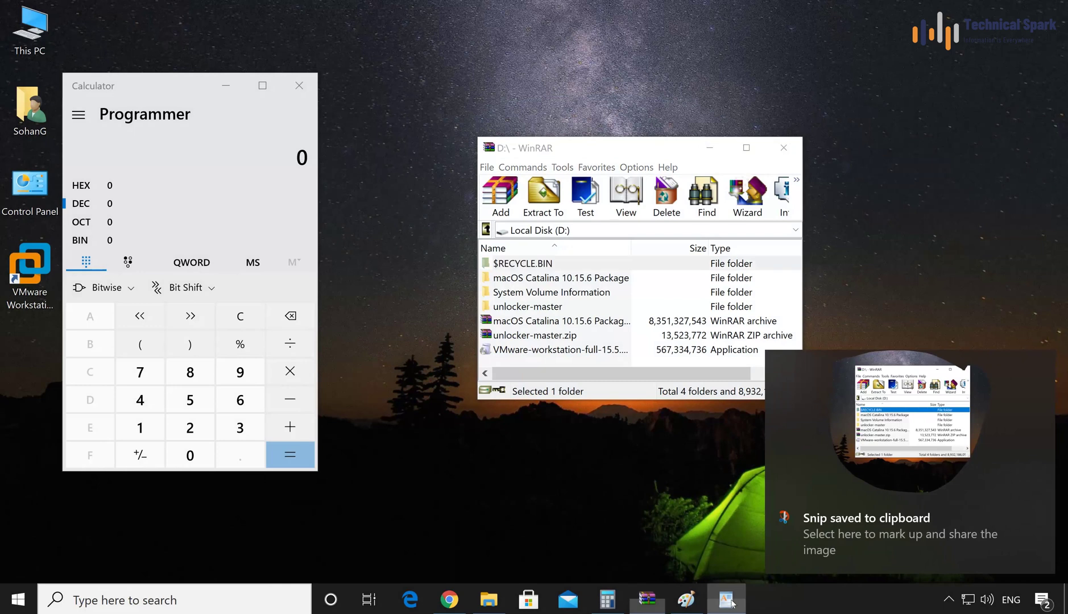
key(ctrl+v)
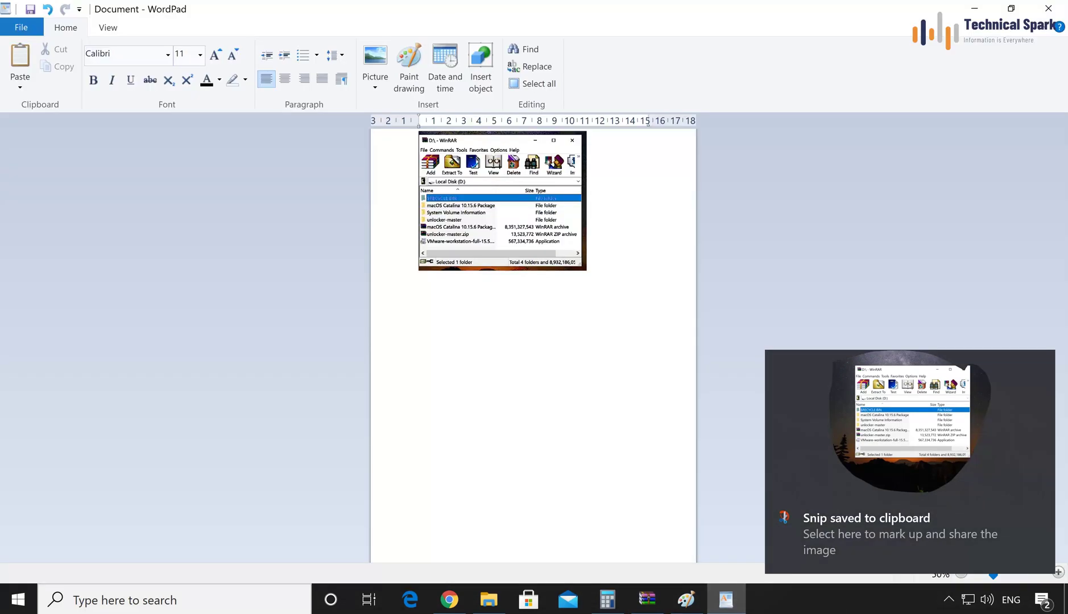
key(ctrl+v)
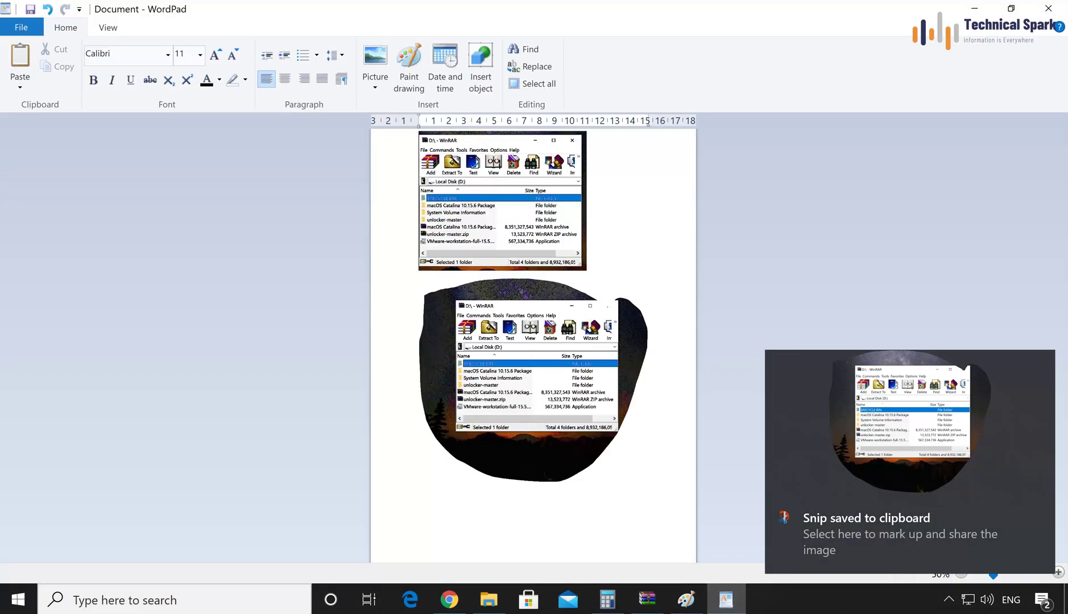
key(Return)
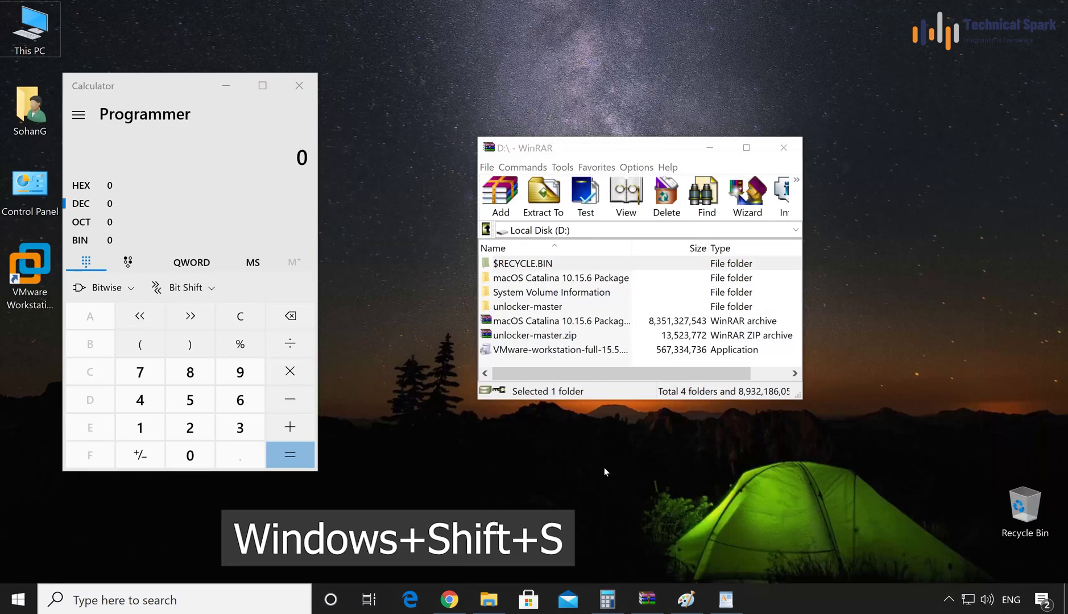
- Capture a window snip of Calculator and paste it below the freeform snip in WordPad
key(super+shift+s)
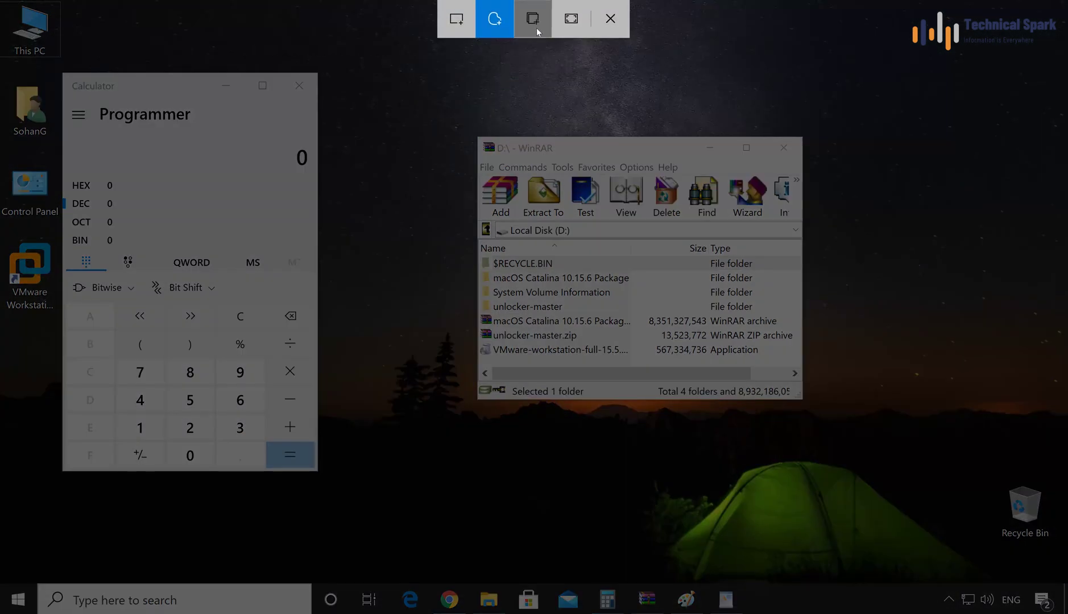
click(536, 32)
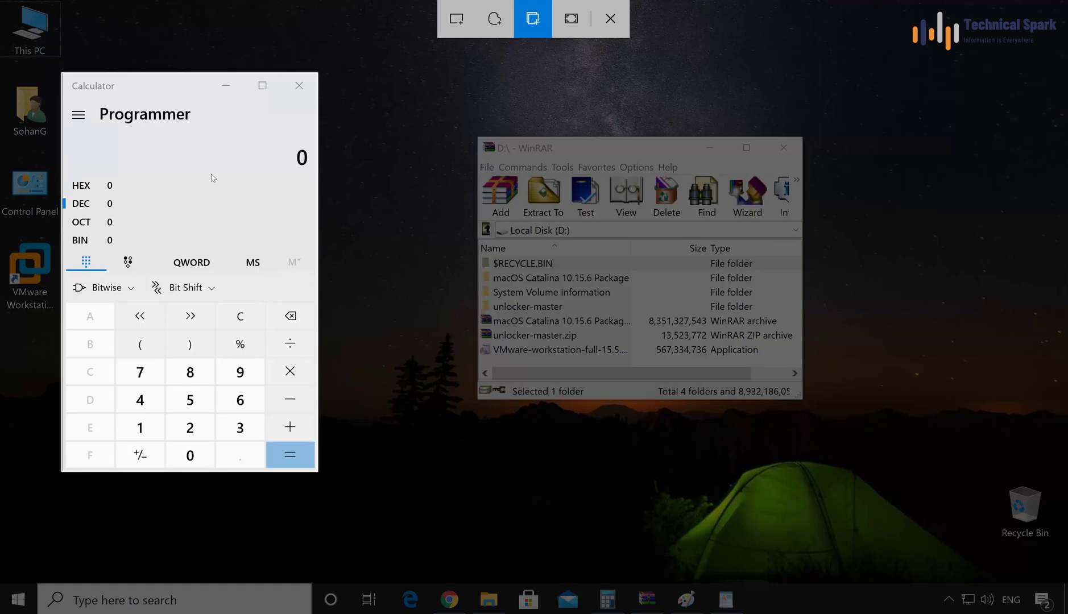
click(212, 178)
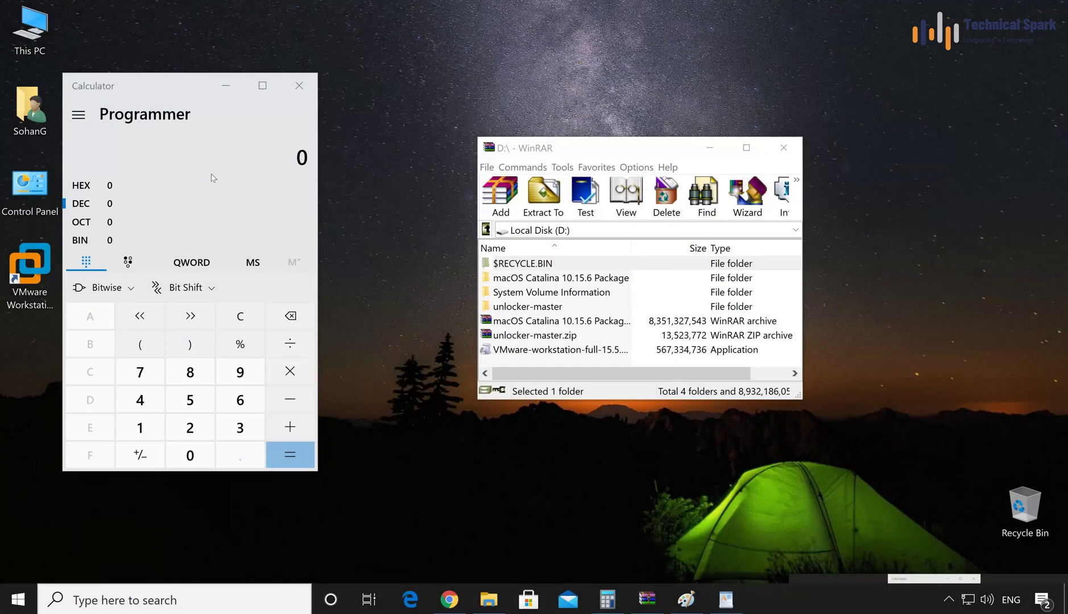
click(725, 600)
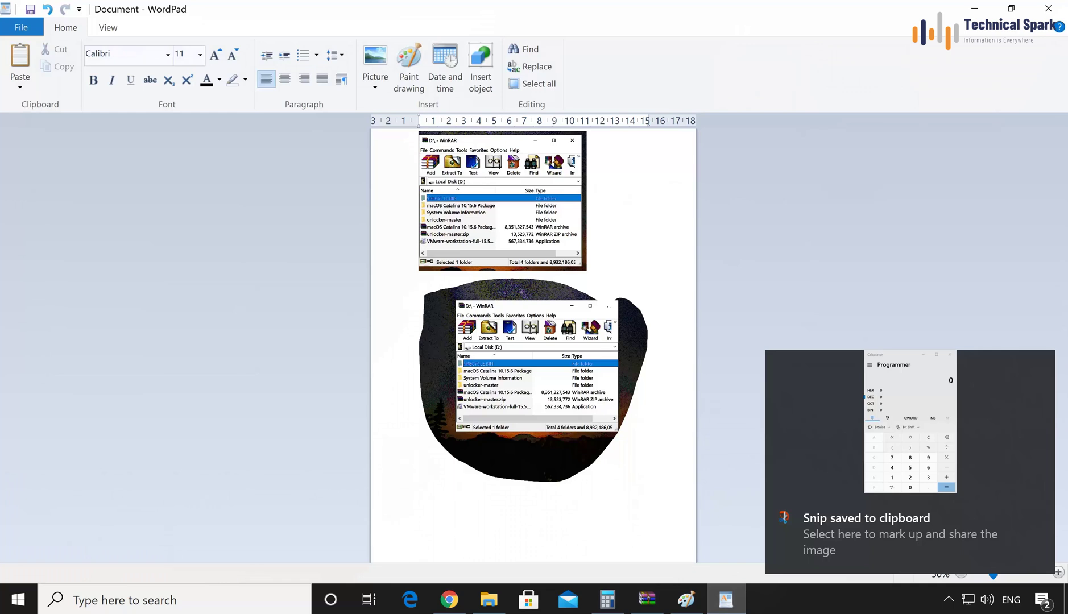
key(ctrl+v)
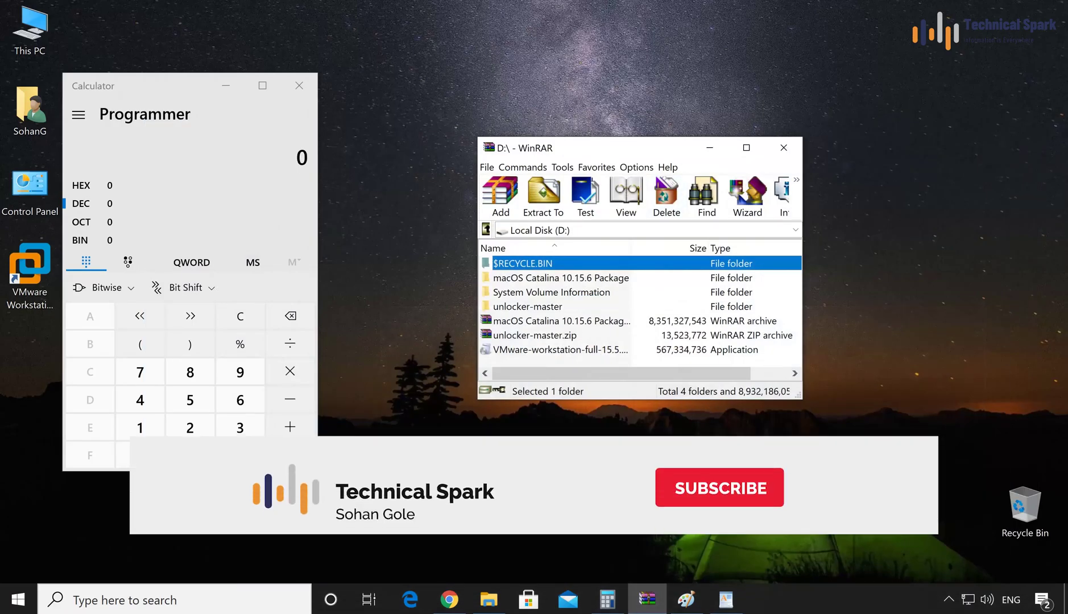
- Capture a window snip of WinRAR and paste it below the Calculator image in WordPad
key(super+shift+s)
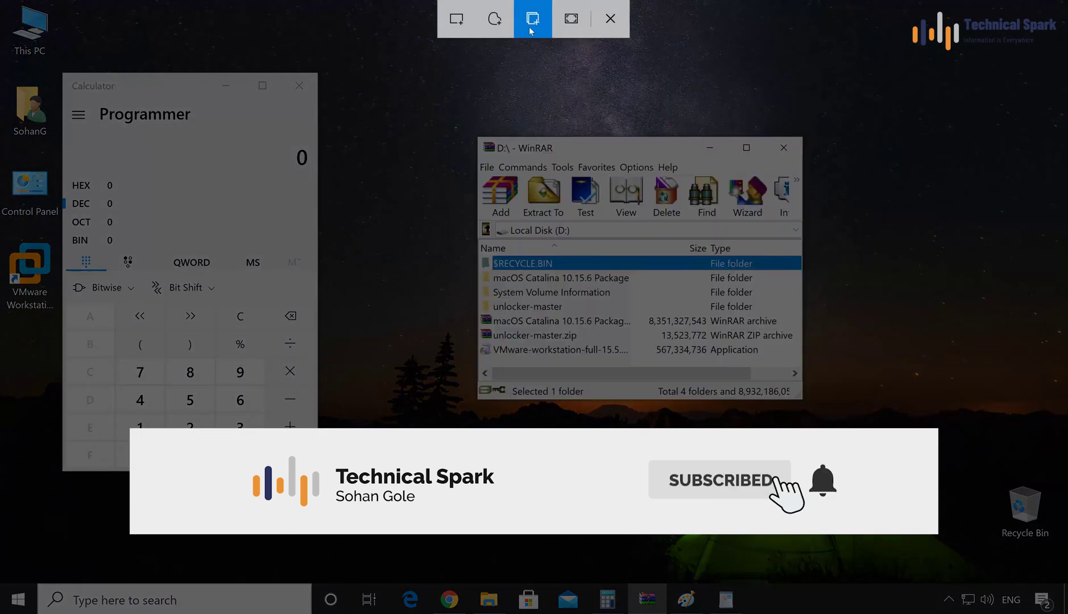
click(625, 256)
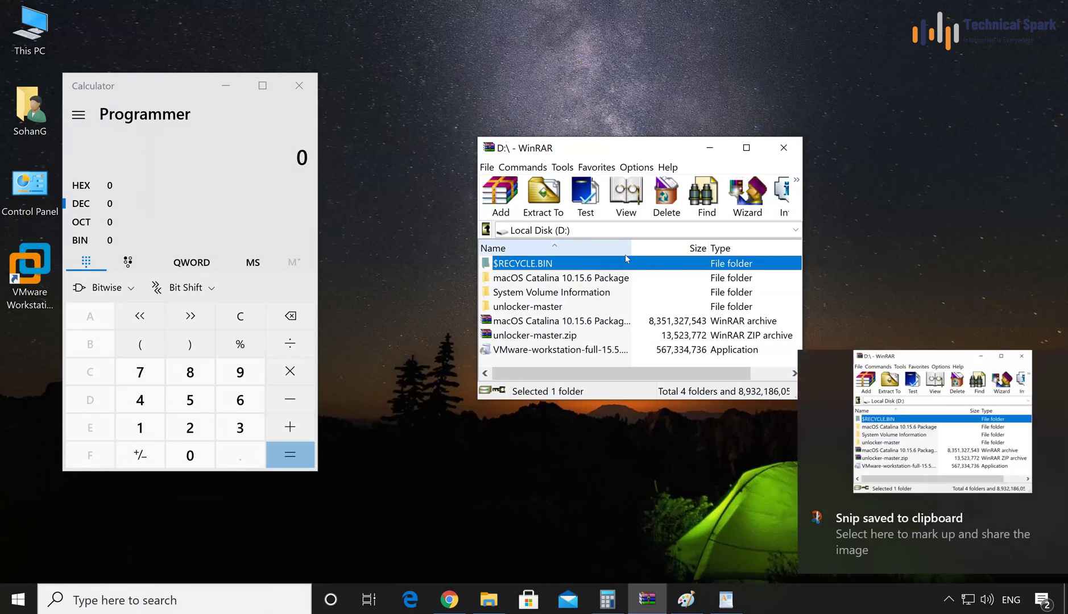
click(726, 600)
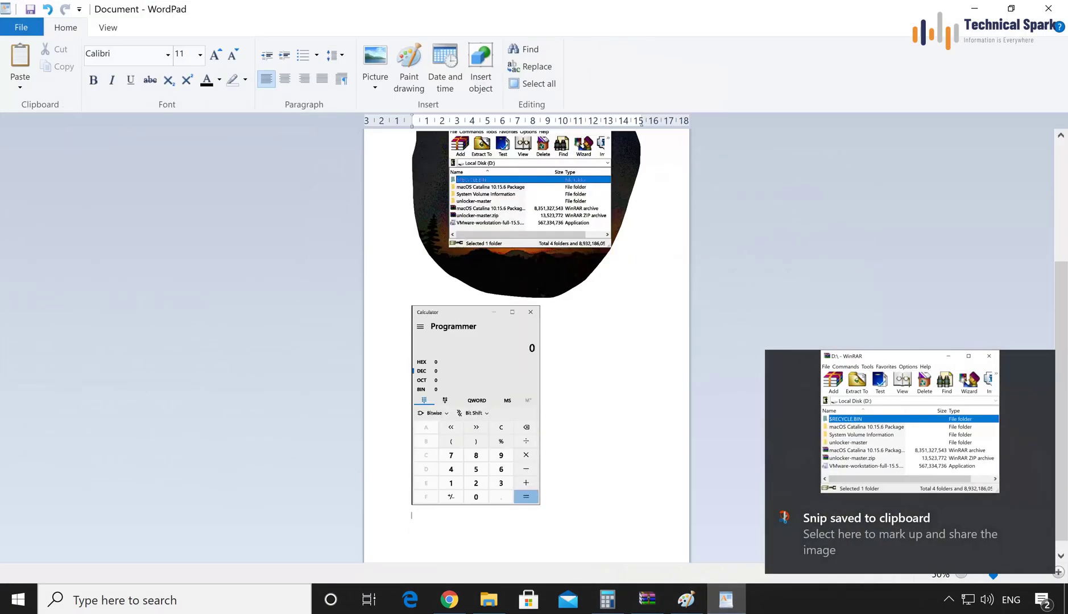
key(ctrl+v)
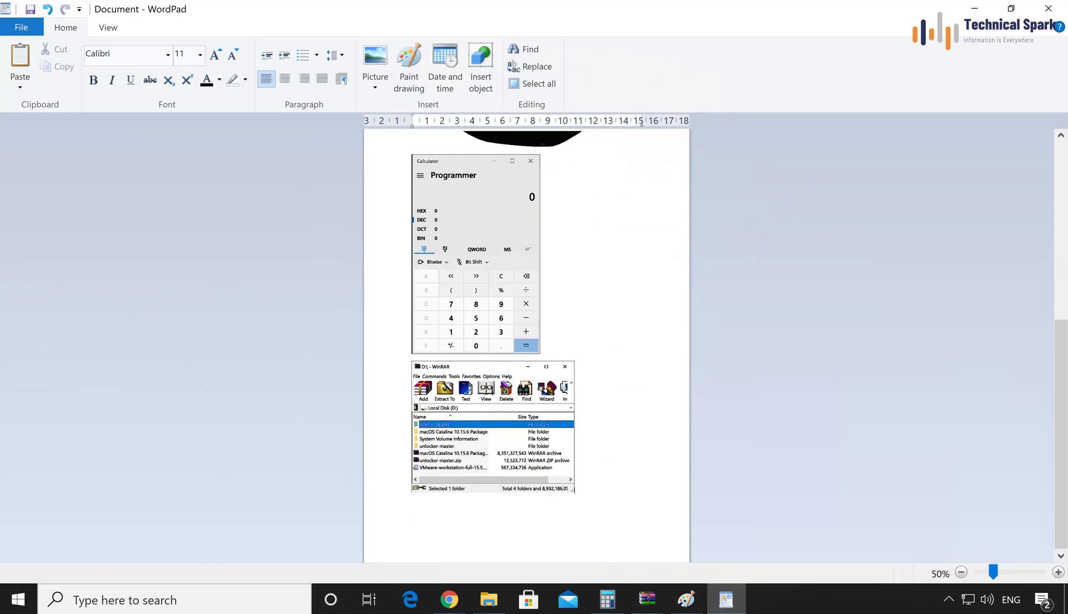
click(974, 9)
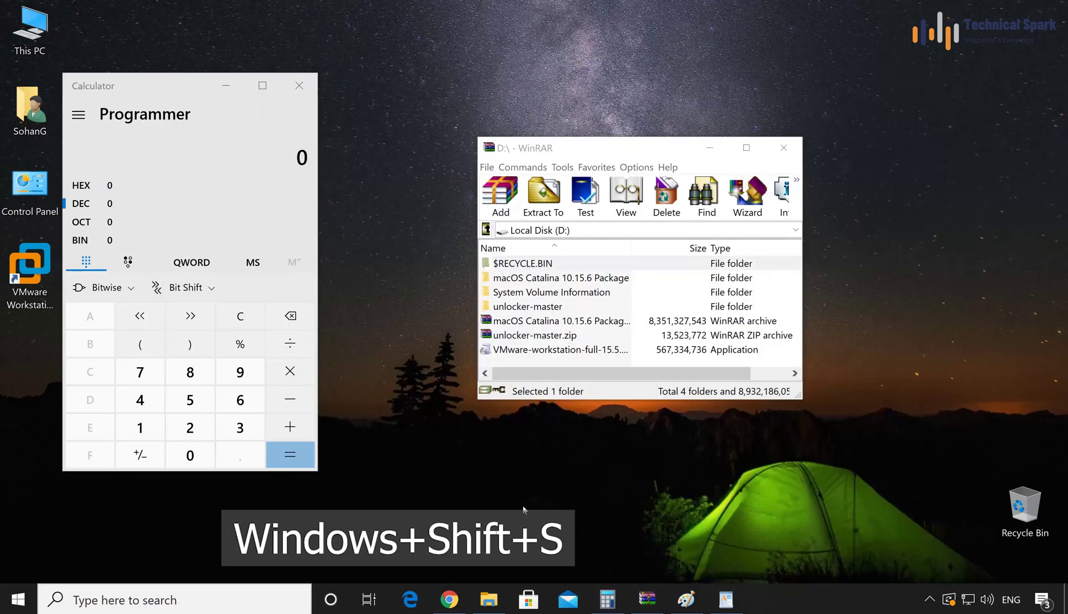
- Capture a fullscreen snip of the desktop and paste it at the end of the WordPad document
key(super+shift+s)
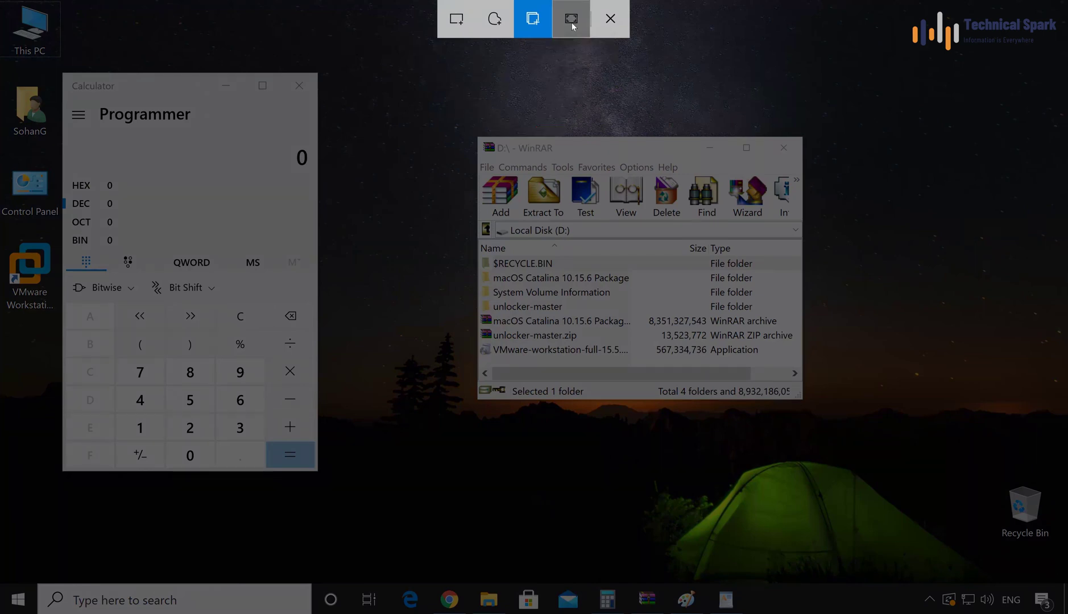
click(571, 23)
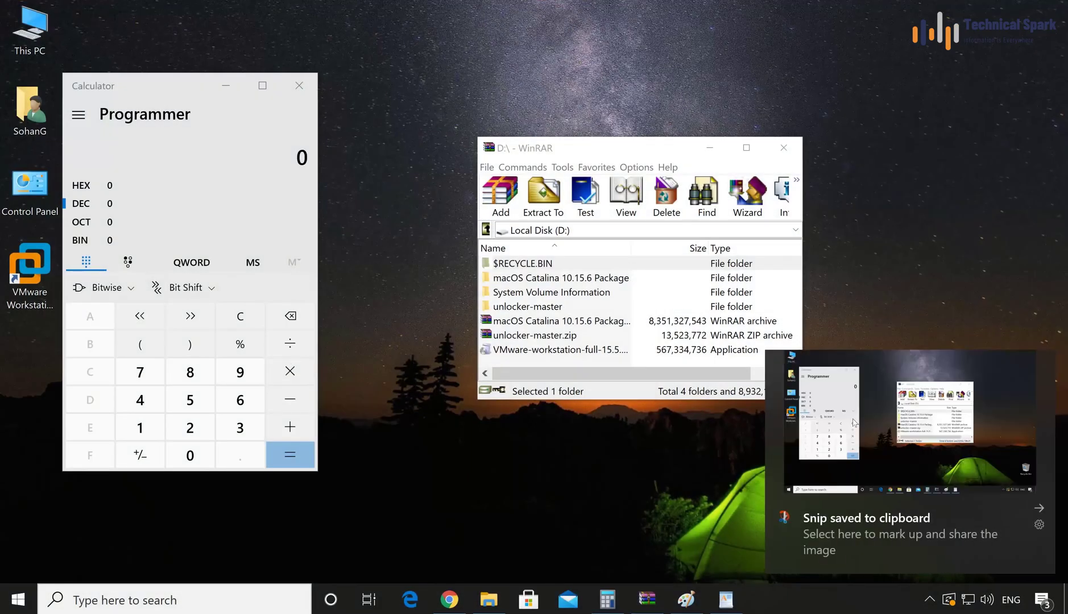
click(726, 599)
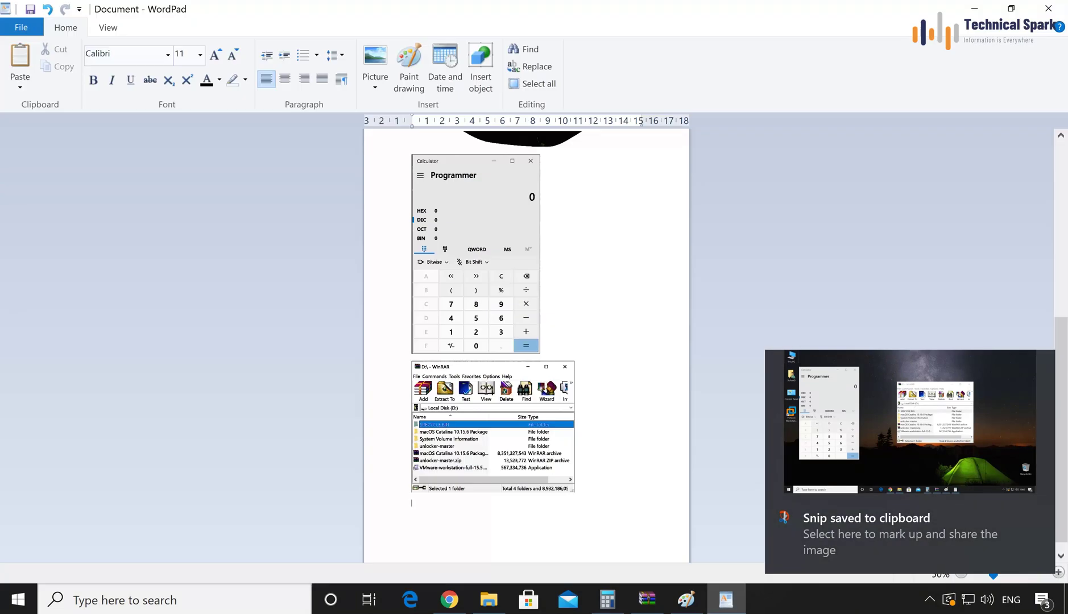
key(ctrl+v)
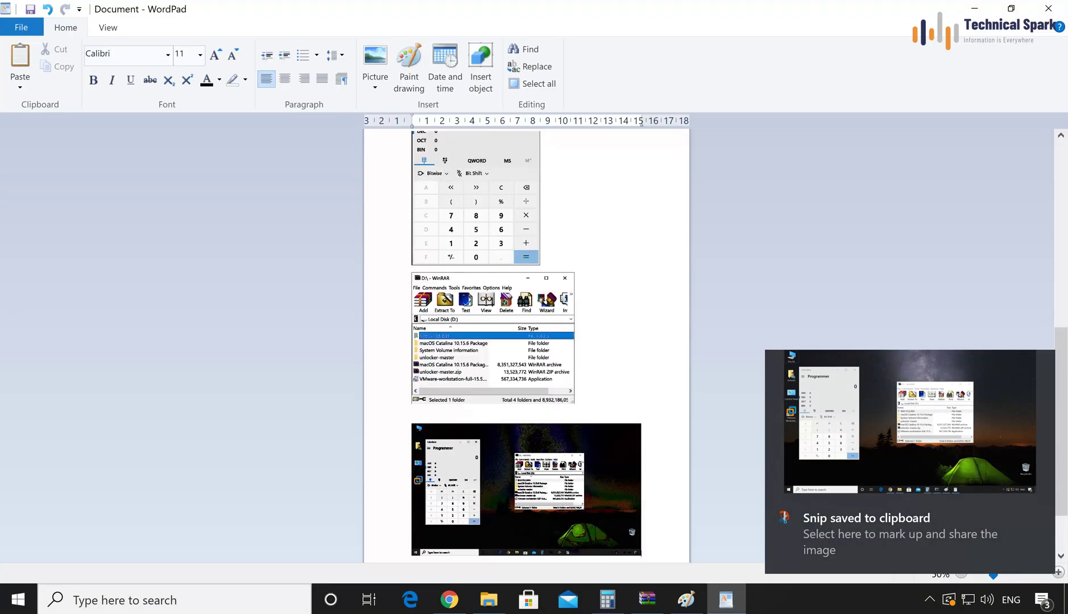
scroll(526, 341, down, 2)
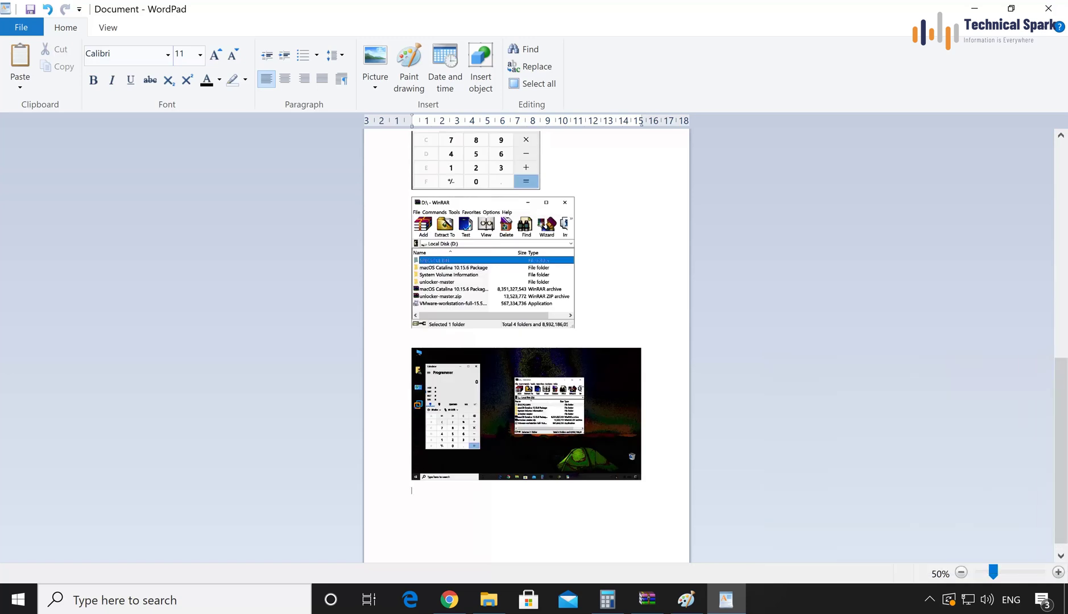
click(975, 10)
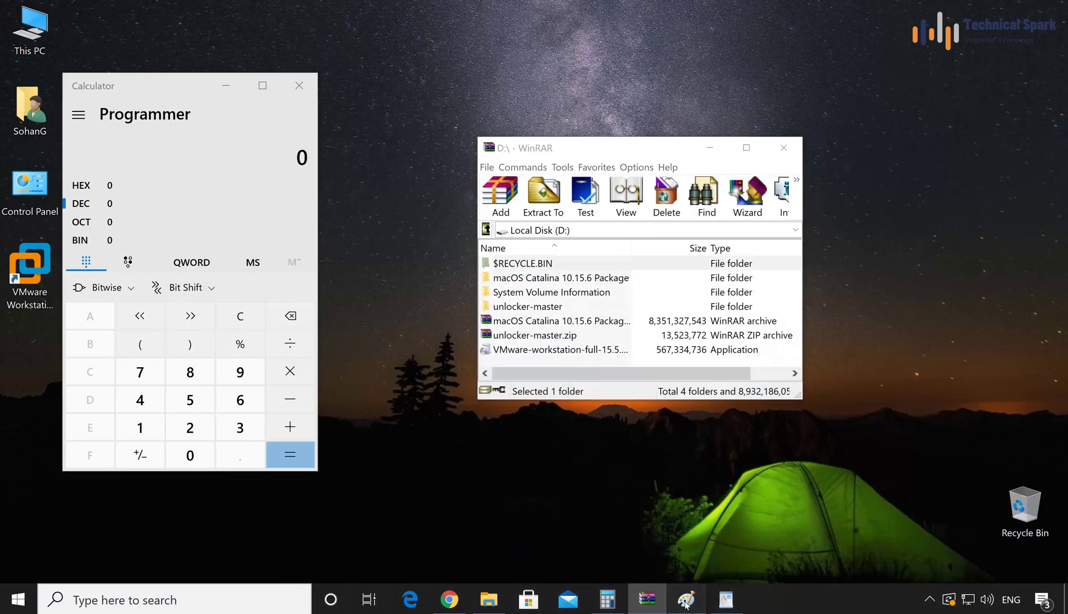
- Switch to Paint, undo the earlier WinRAR paste, and paste the fullscreen snip onto the canvas
click(686, 599)
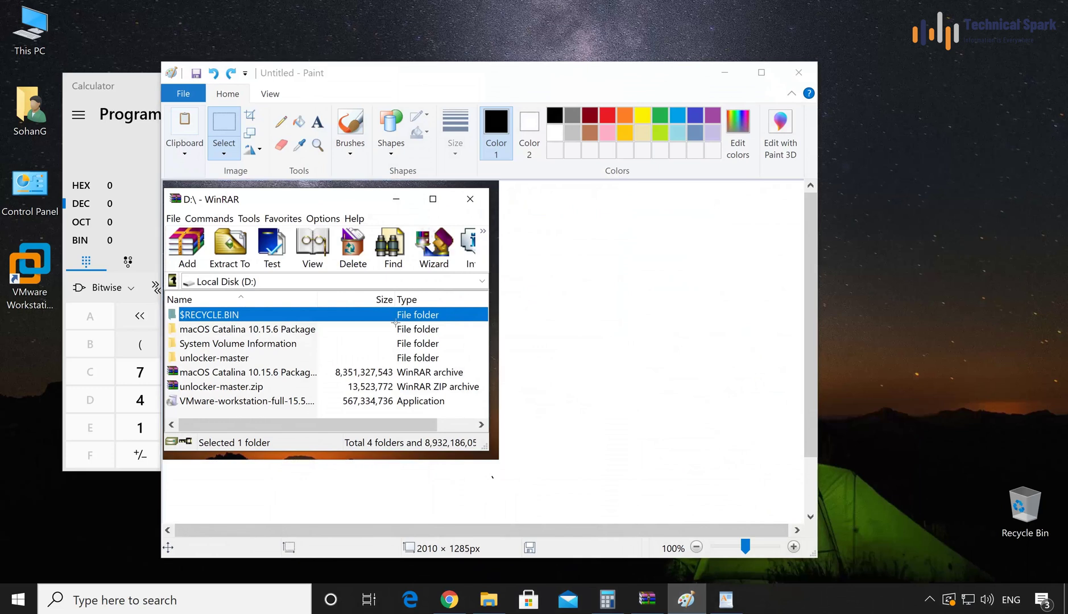
key(ctrl+z)
key(ctrl+v)
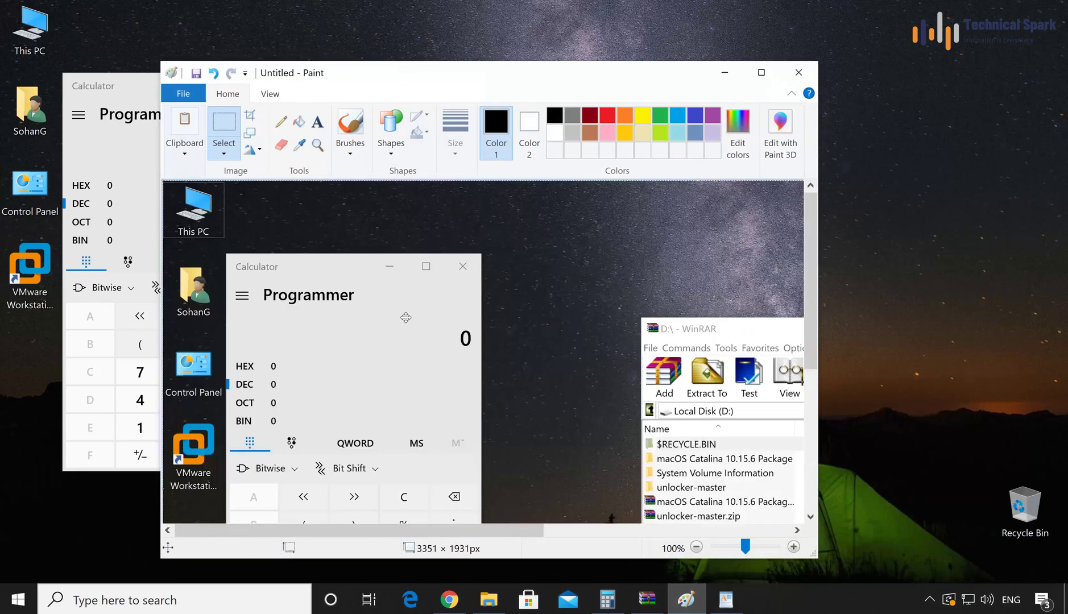
- Maximize Paint to examine the whole pasted fullscreen snip, and minimize the window to return to the desktop
click(771, 75)
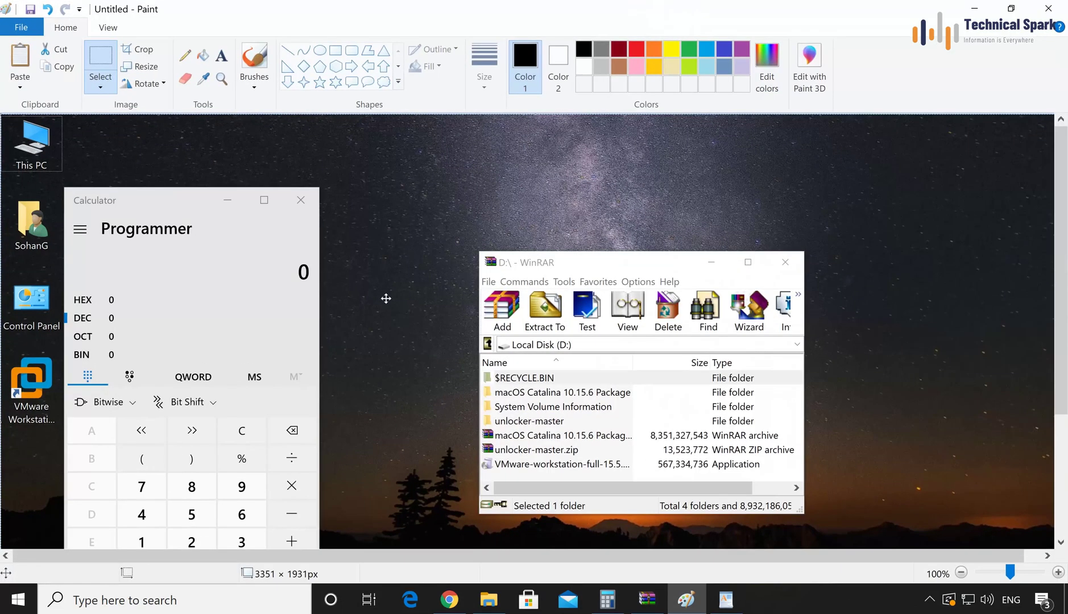
scroll(251, 302, down, 3)
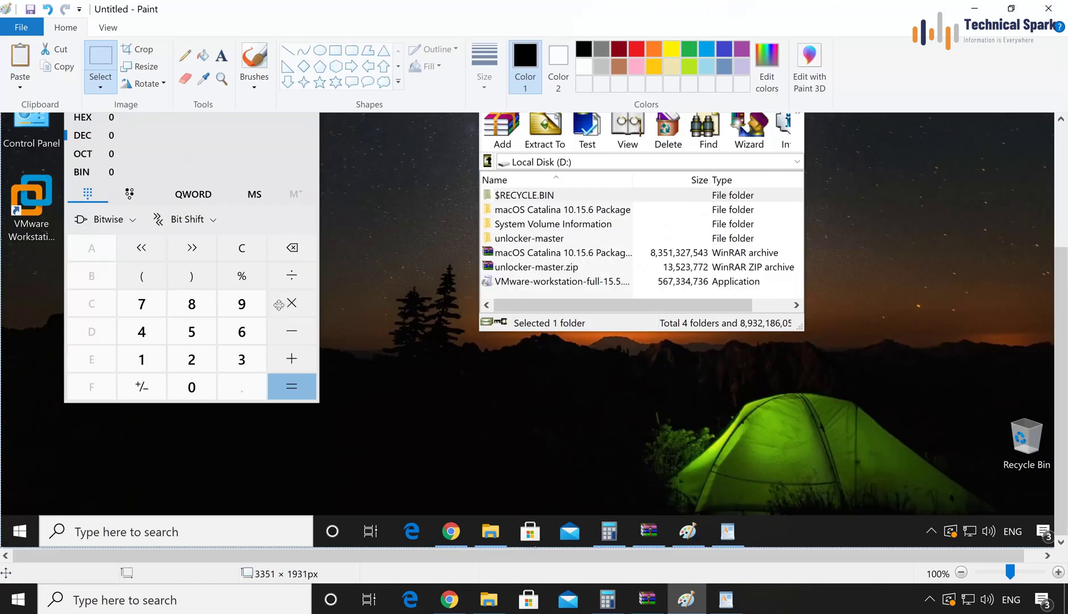
scroll(281, 303, up, 3)
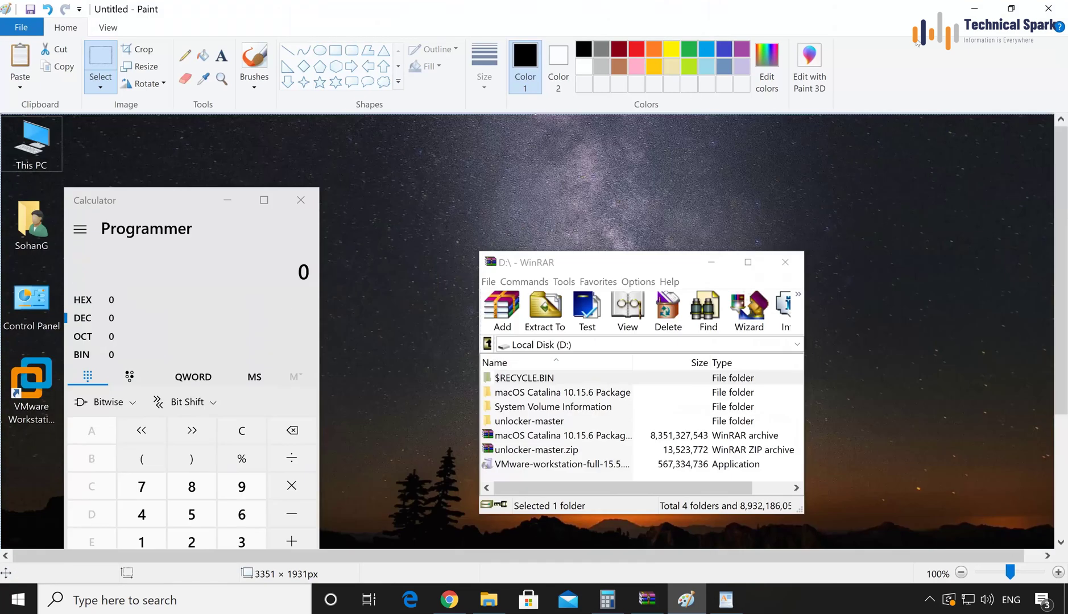
click(972, 9)
click(530, 469)
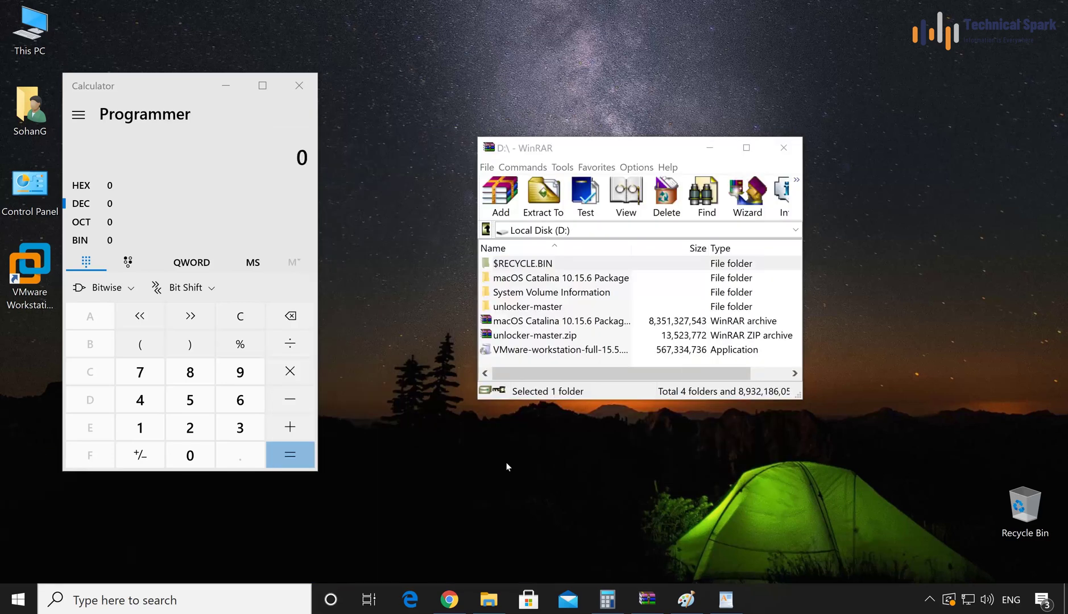
- Capture the full screen with File Explorer open at This PC, and paste the screenshot at the end of the WordPad document
key(Print)
key(alt+Tab)
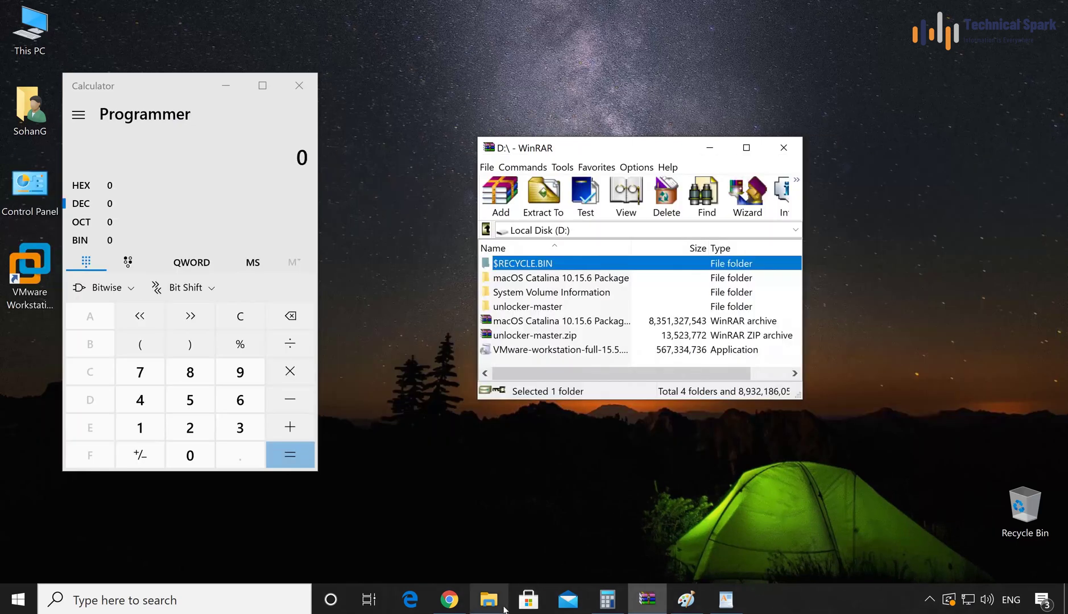
click(489, 599)
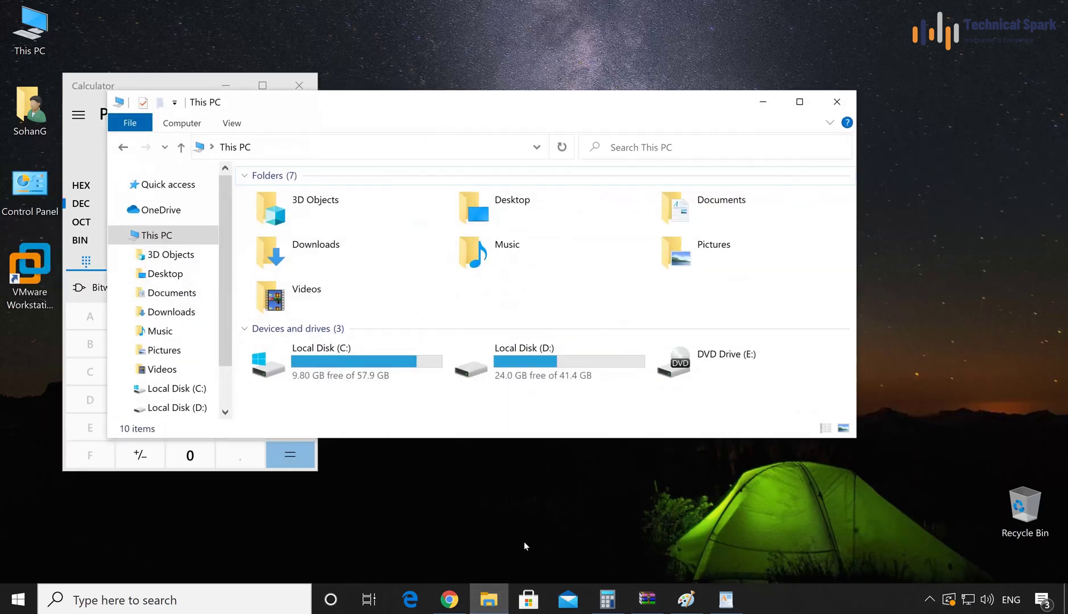
click(540, 519)
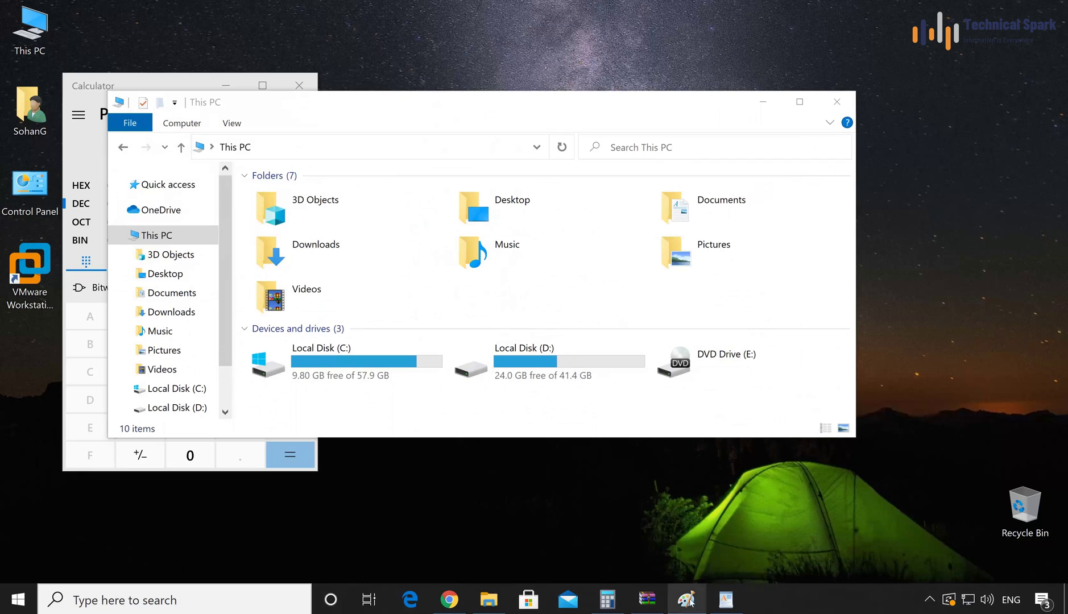
click(721, 601)
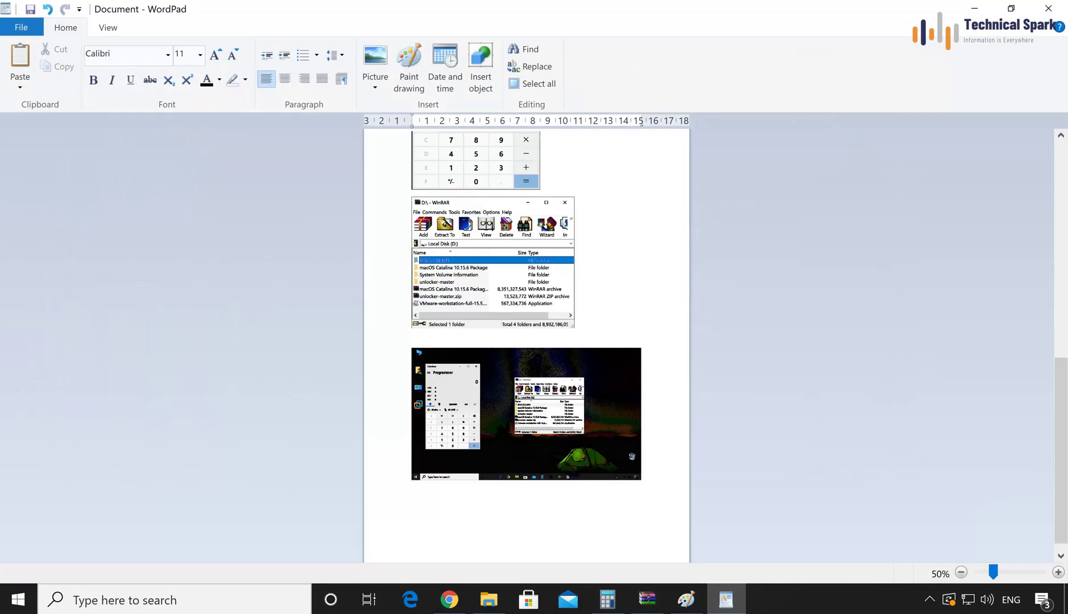
key(ctrl+v)
scroll(526, 341, down, 2)
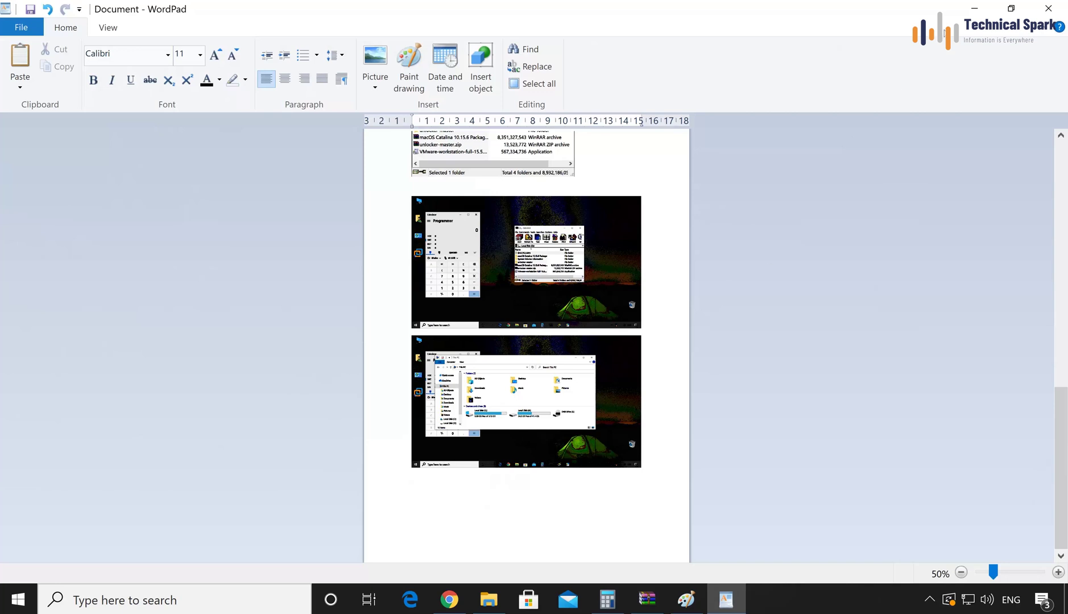
click(974, 8)
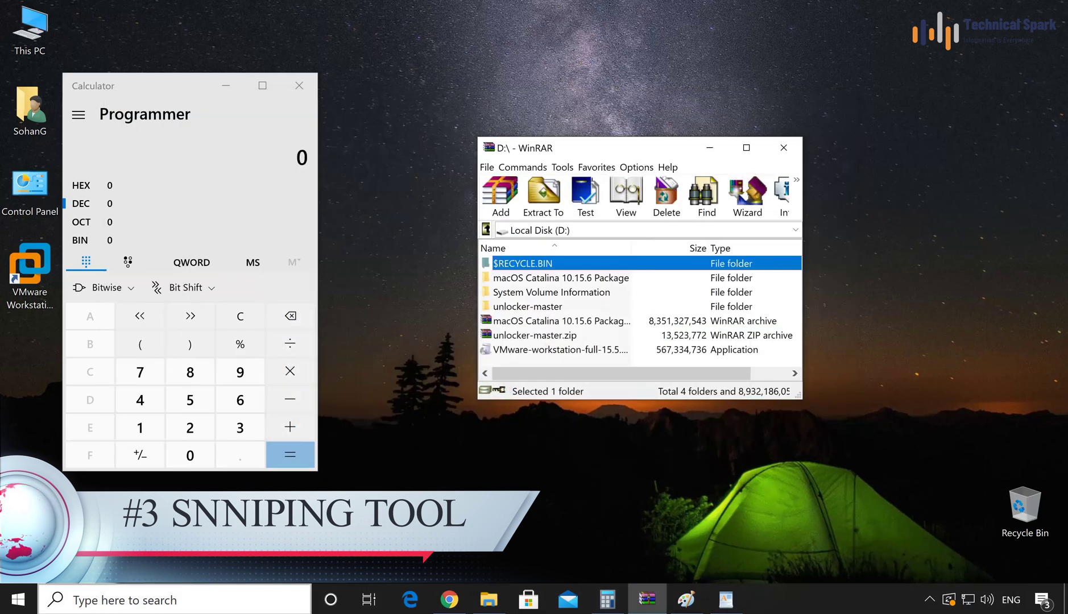
- Open Snipping Tool and capture a rectangular snip of the upper half of the Calculator window
click(157, 598)
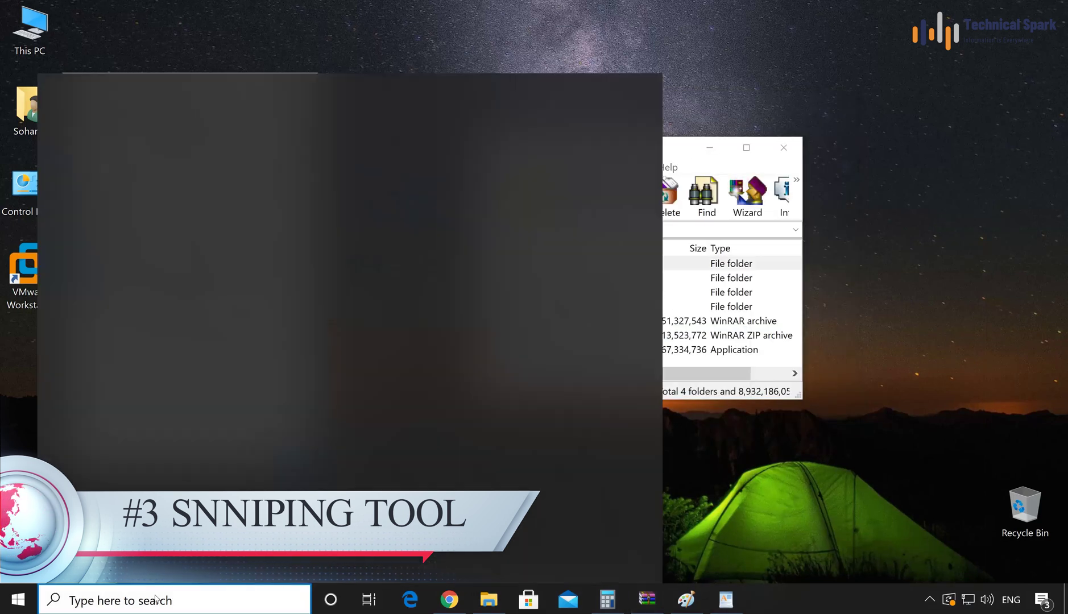
text(snni)
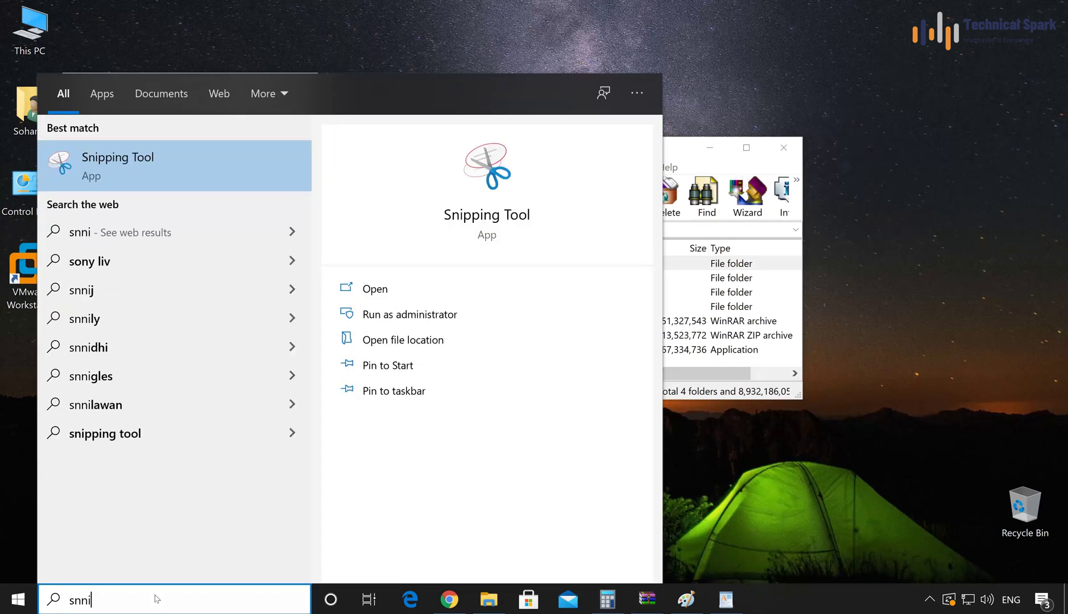
click(157, 174)
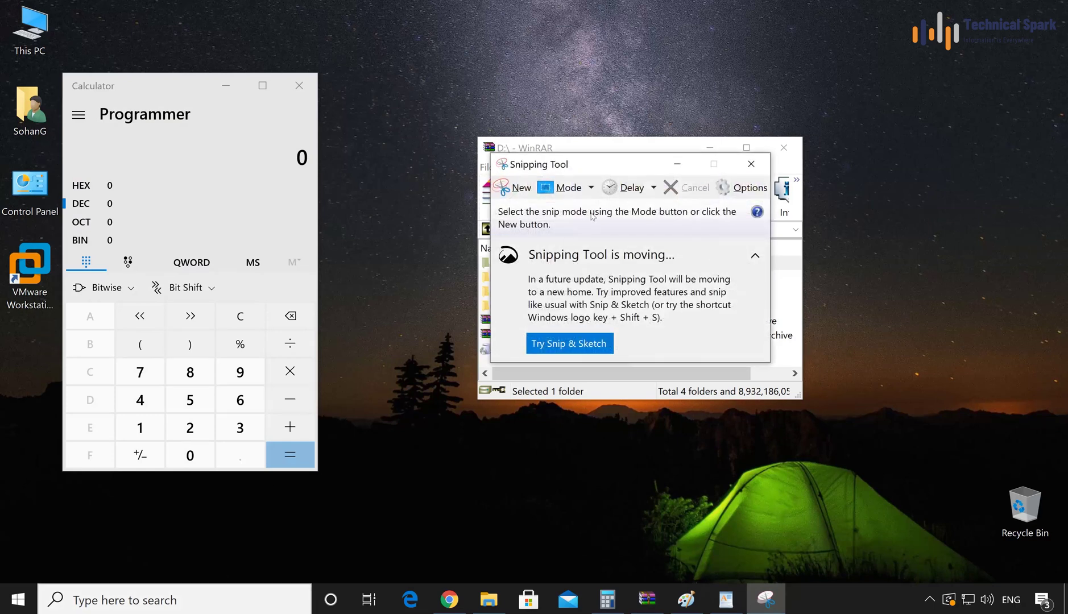
click(518, 198)
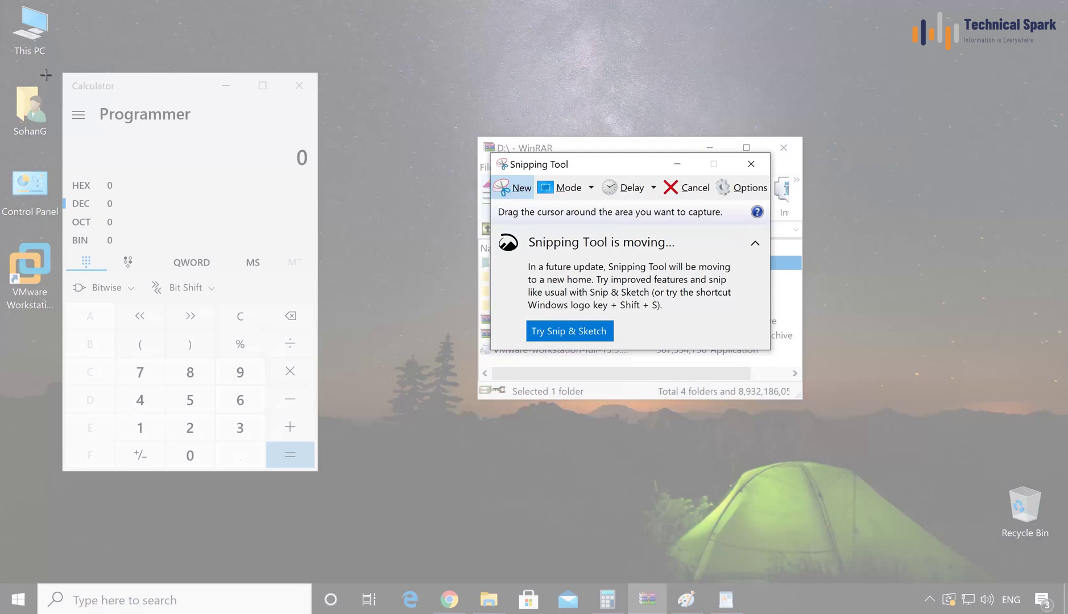
drag(62, 70, 318, 286)
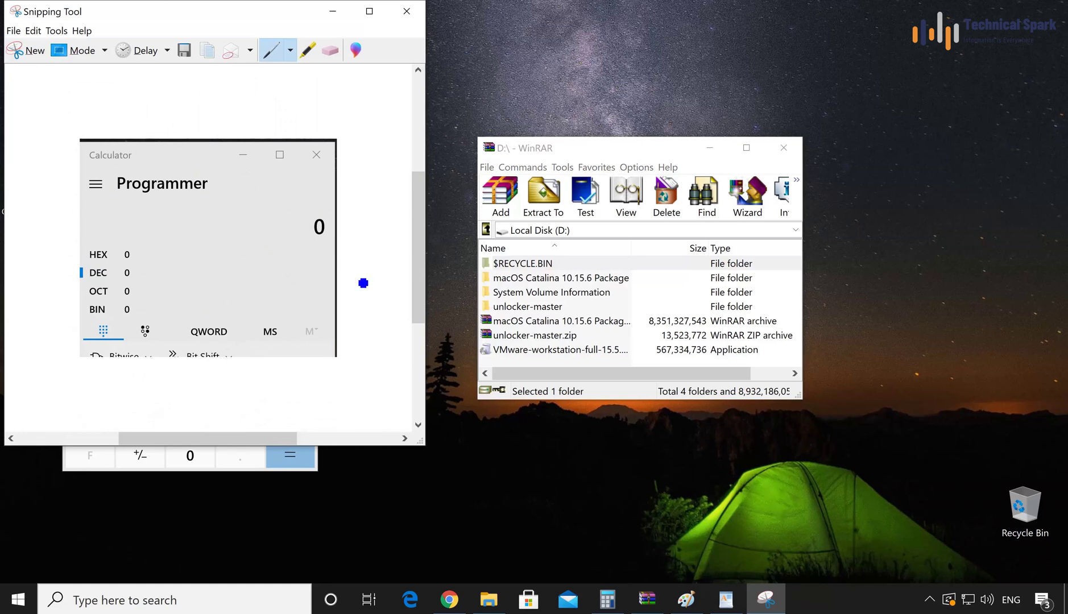
- Paste the partial Calculator snip at the end of the WordPad document and minimize WordPad
click(725, 600)
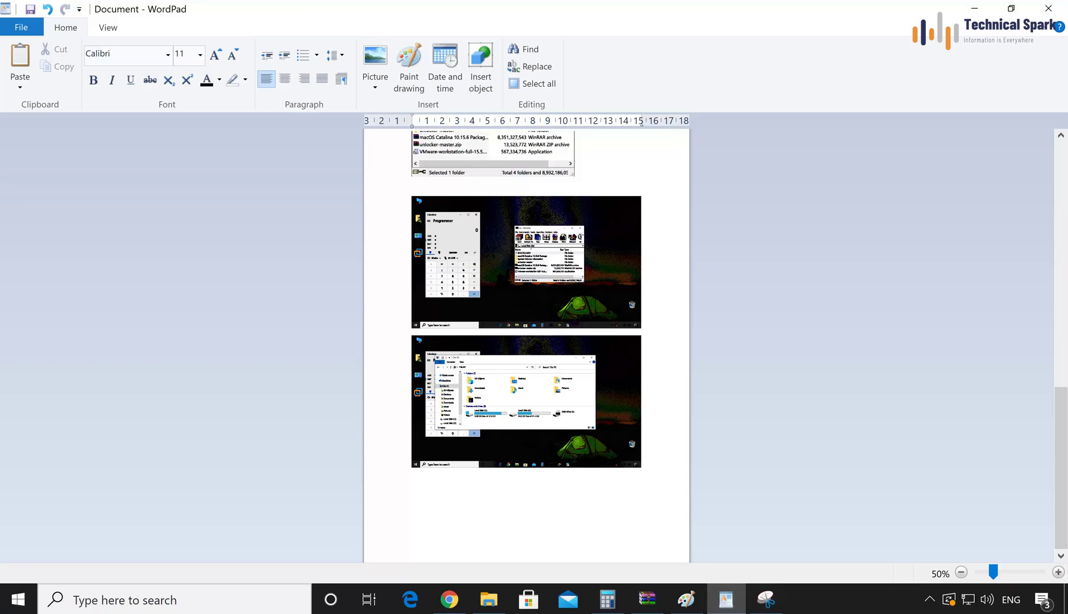
key(ctrl+v)
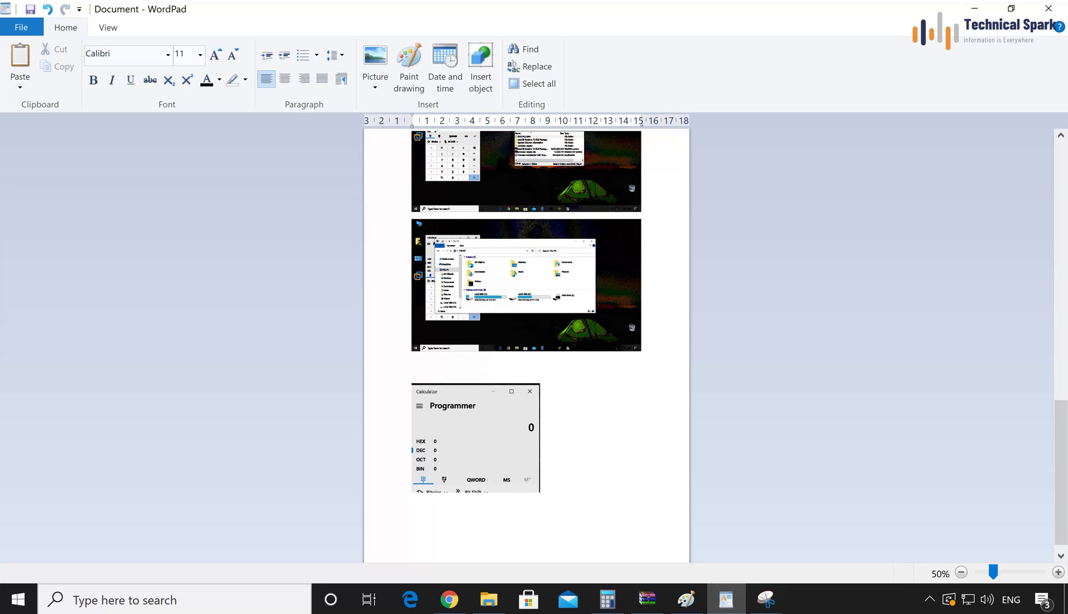
click(974, 8)
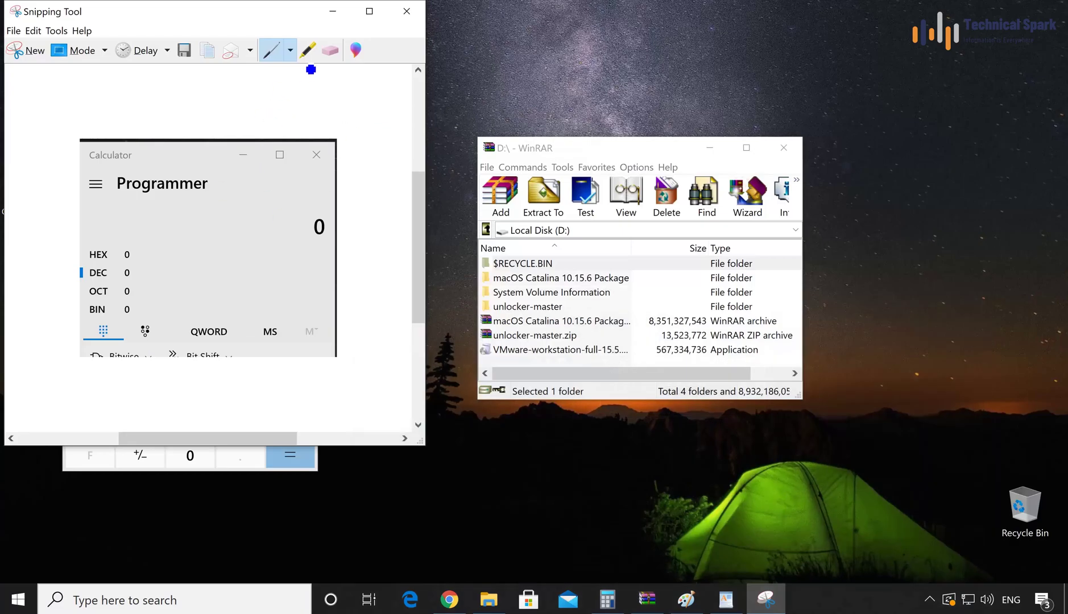
- Highlight the word Programmer in the snip in yellow and draw a freehand blue pen loop with a tail beside it
click(308, 50)
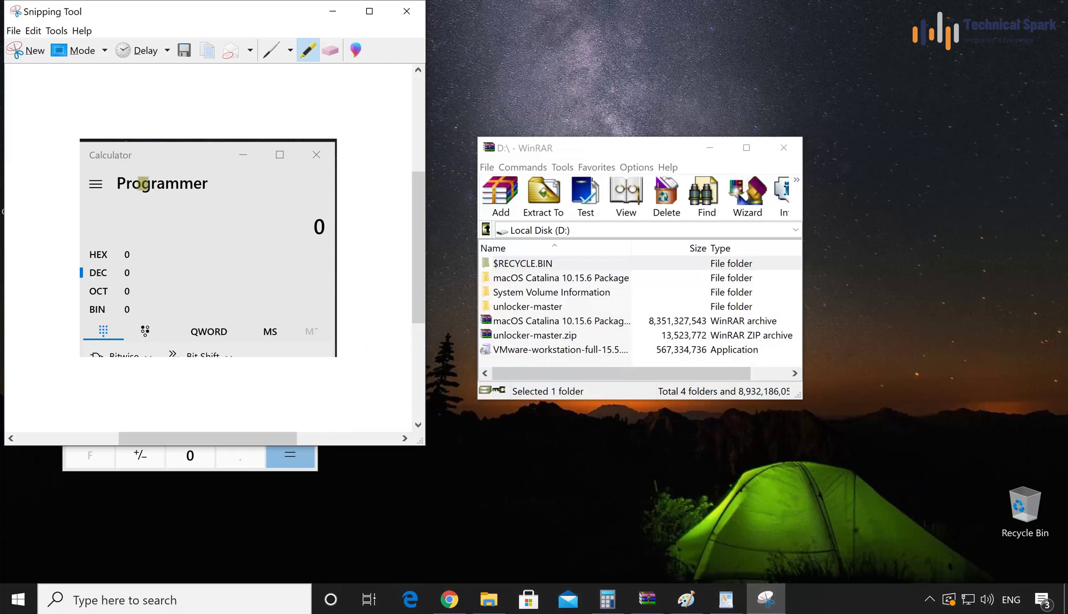
drag(120, 187, 209, 177)
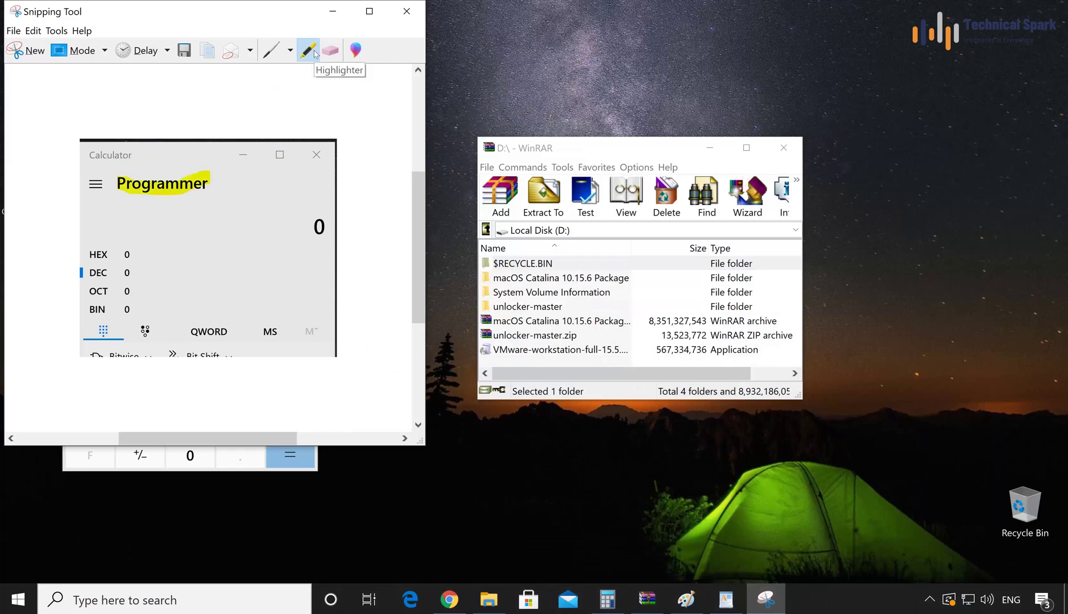
click(272, 50)
mouse_move(179, 239)
mouse_down()
mouse_move(243, 274)
mouse_move(257, 218)
mouse_move(302, 178)
mouse_up()
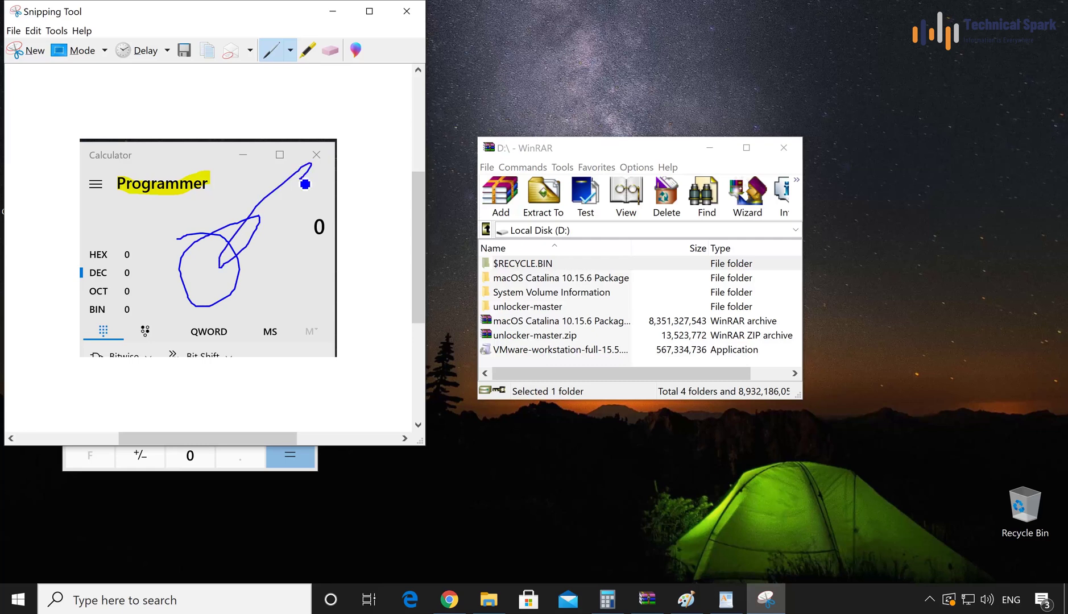
click(250, 51)
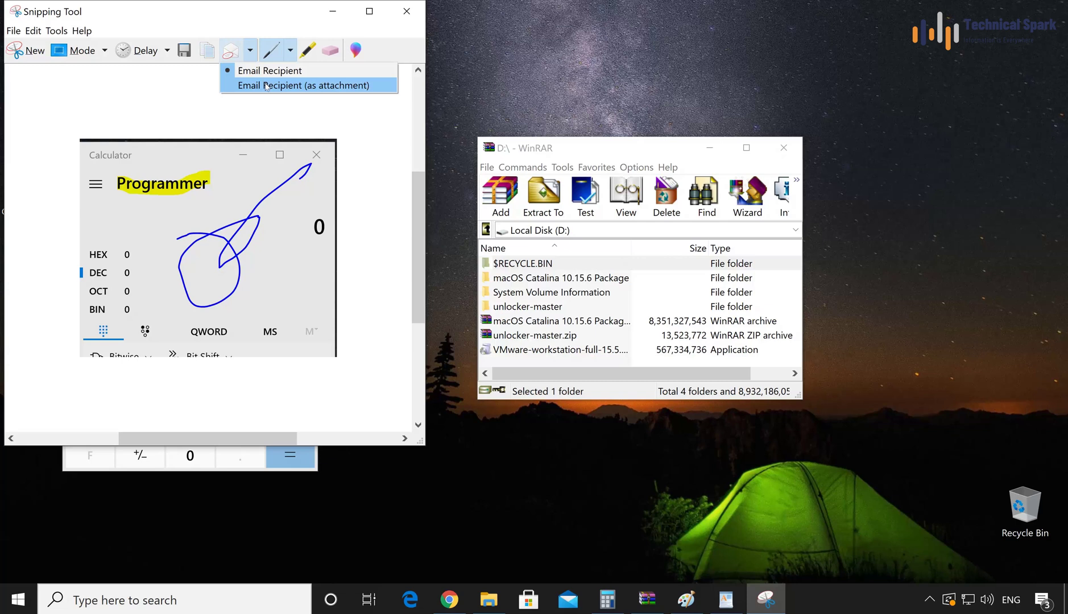
click(215, 20)
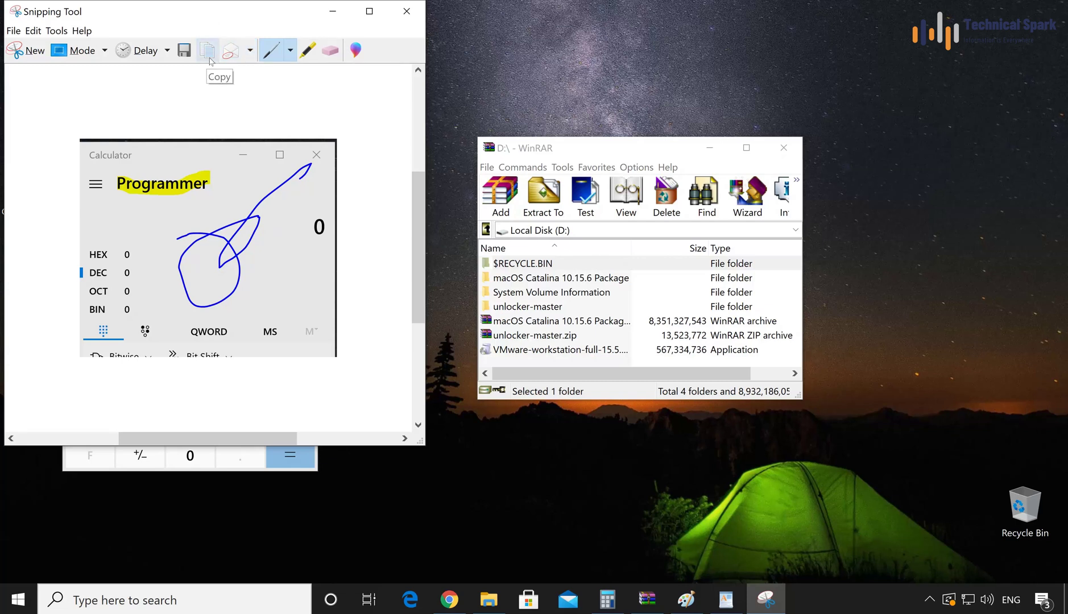
- Save the annotated snip in the Pictures folder as a PNG file named Capture
click(186, 54)
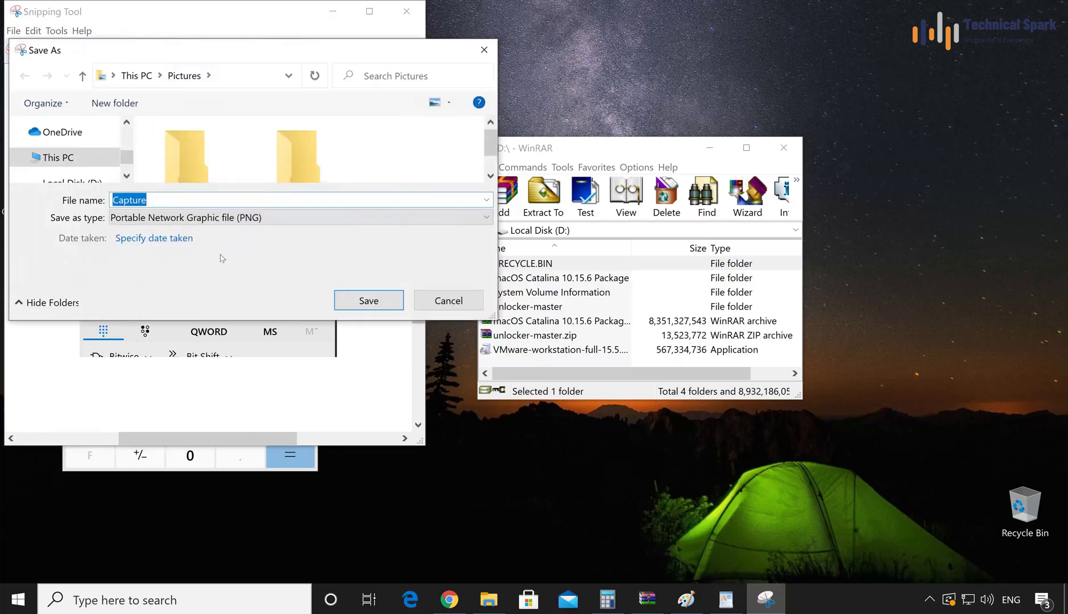
click(242, 219)
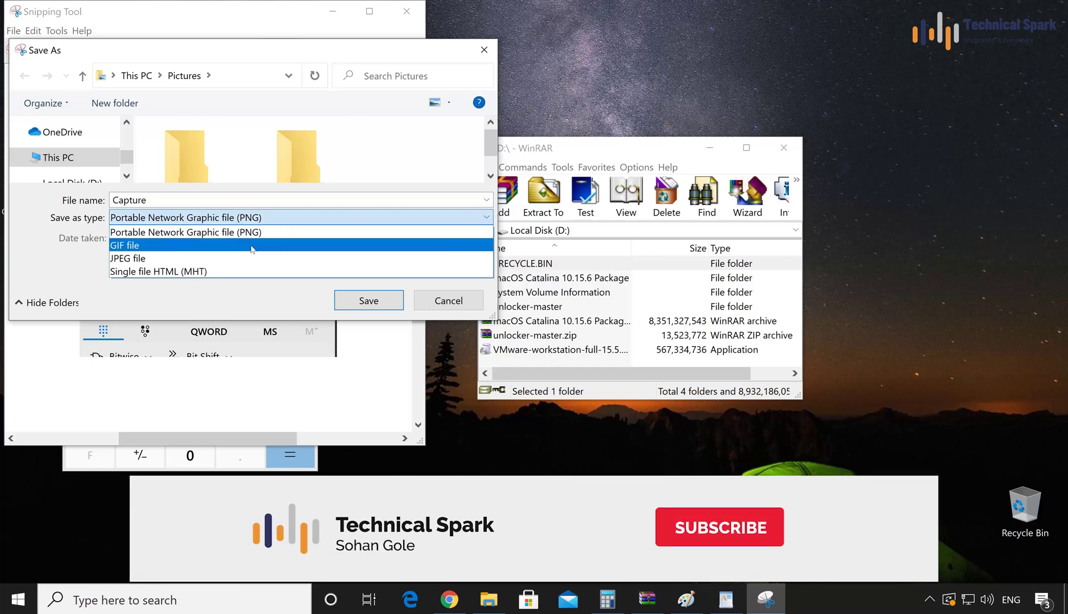
click(230, 206)
key(shift+Tab)
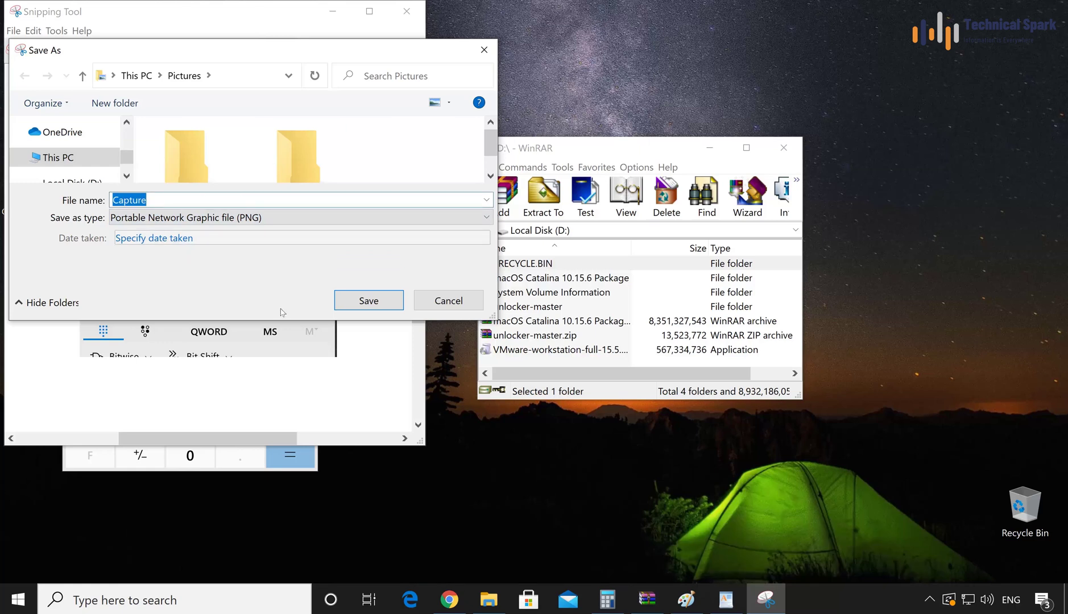
drag(286, 320, 286, 418)
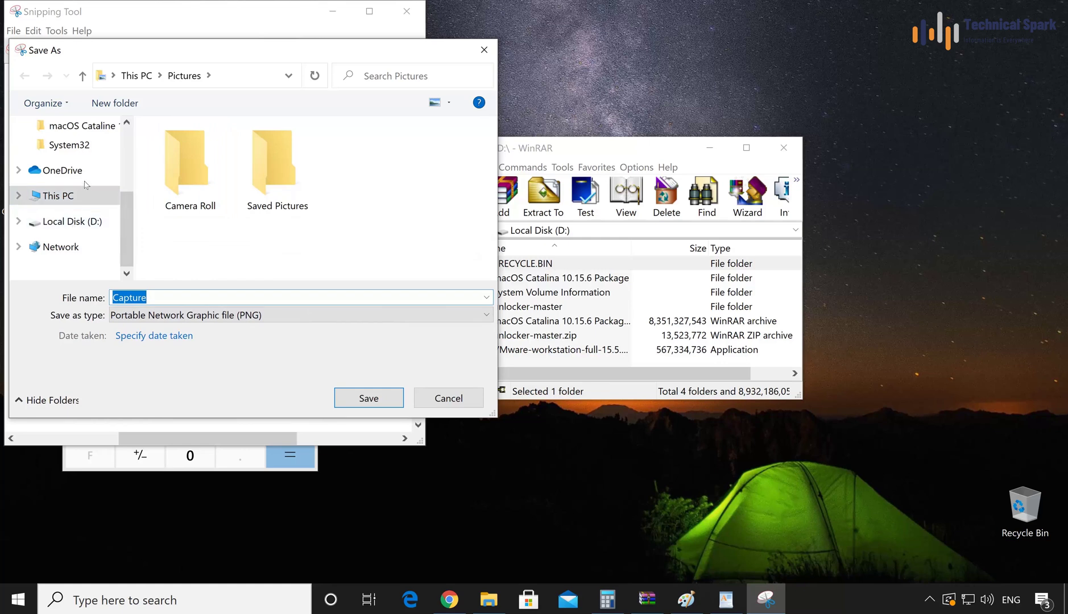
scroll(68, 205, up, 3)
click(67, 189)
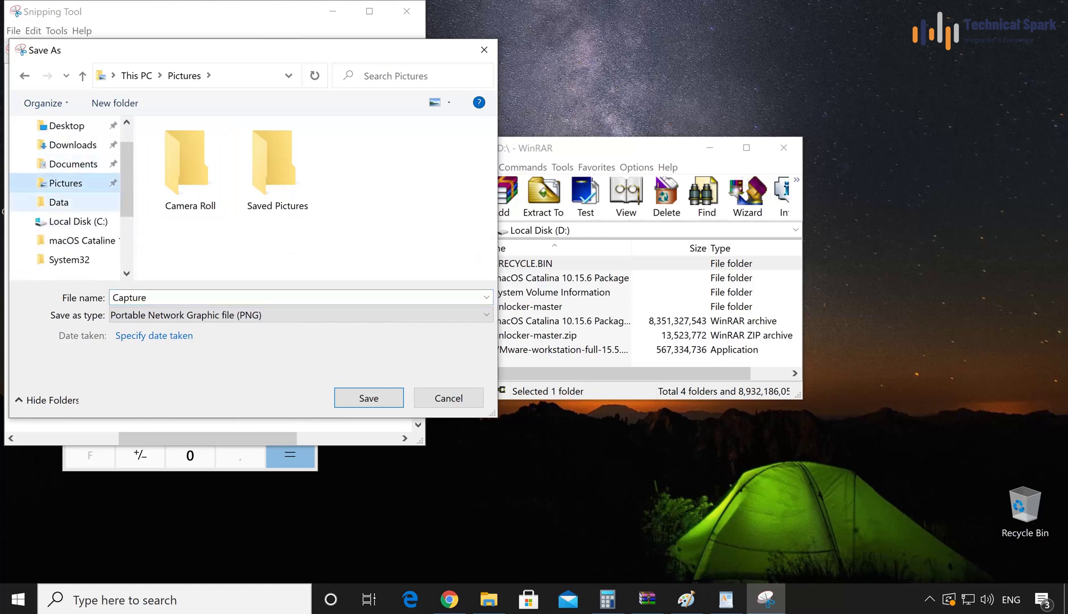
click(358, 401)
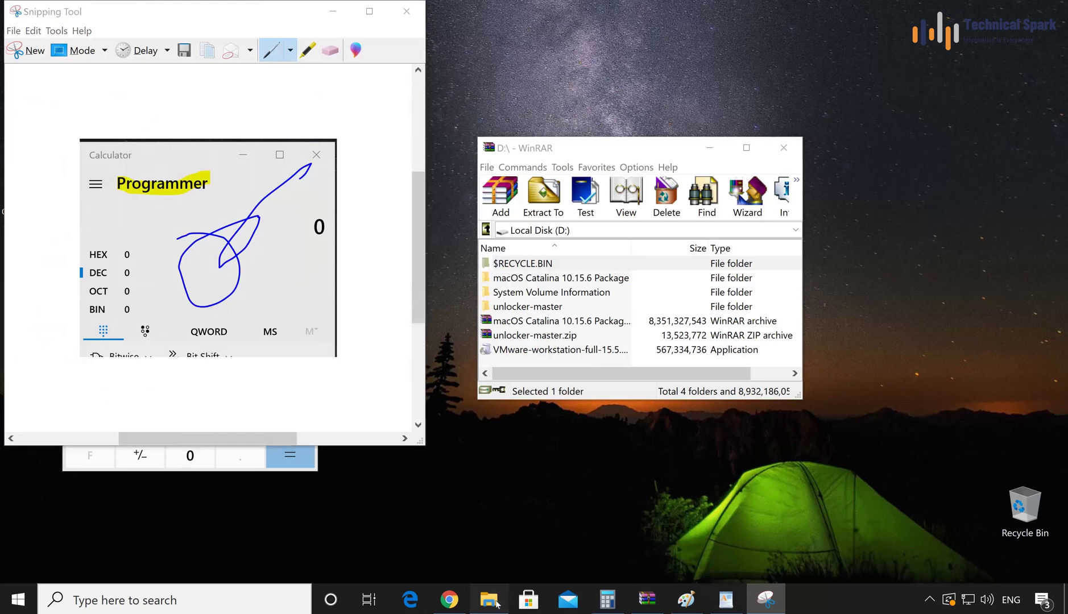
- View the saved Capture image from the Pictures folder, and clear the viewer, Snipping Tool and File Explorer from the desktop
click(496, 603)
click(163, 350)
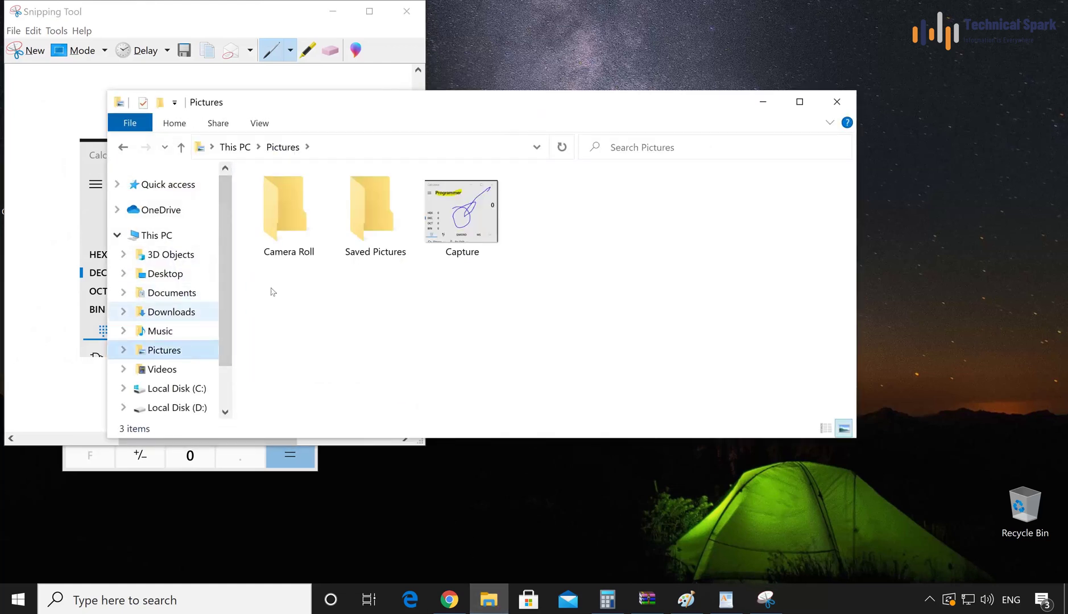
click(463, 246)
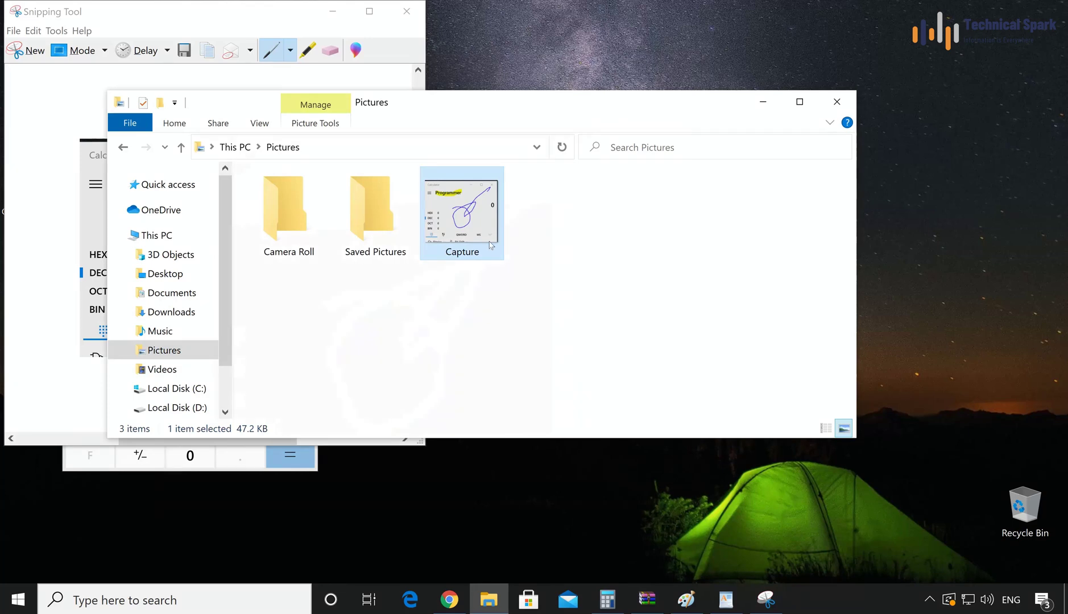
double_click(482, 235)
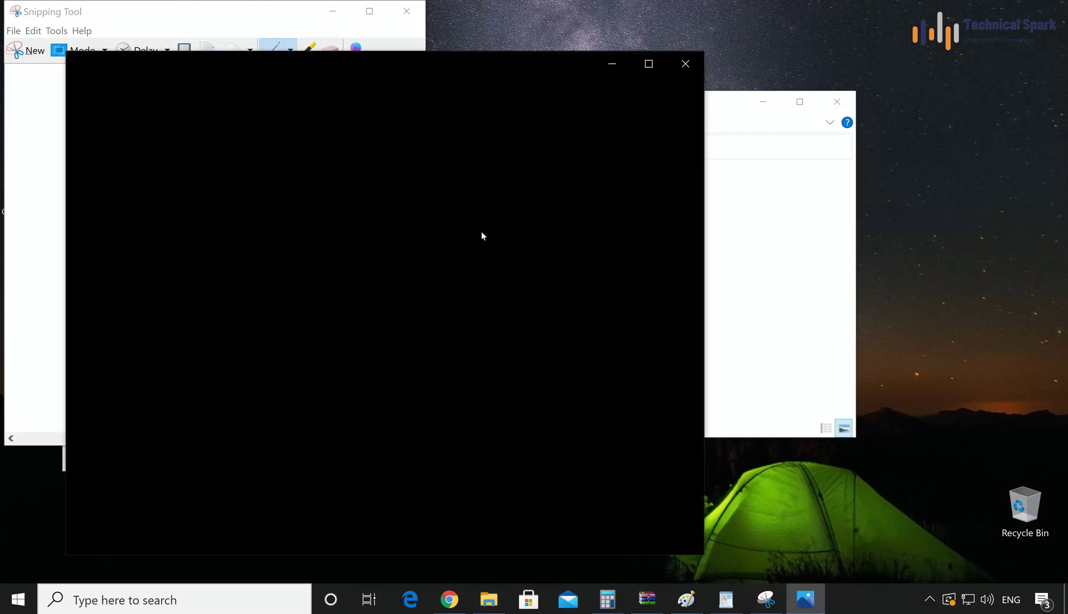
click(687, 74)
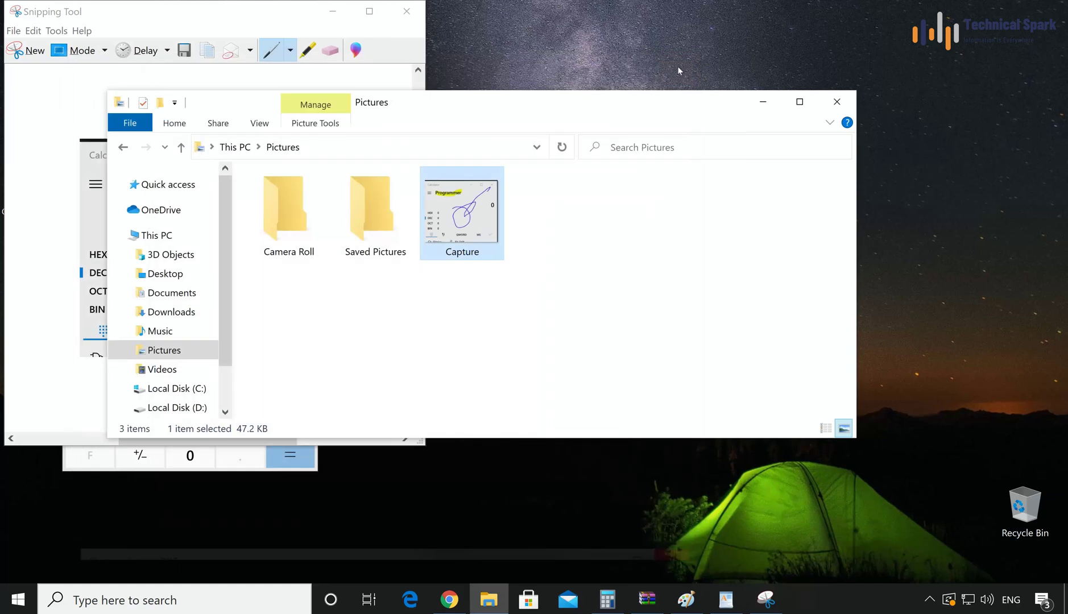
click(406, 11)
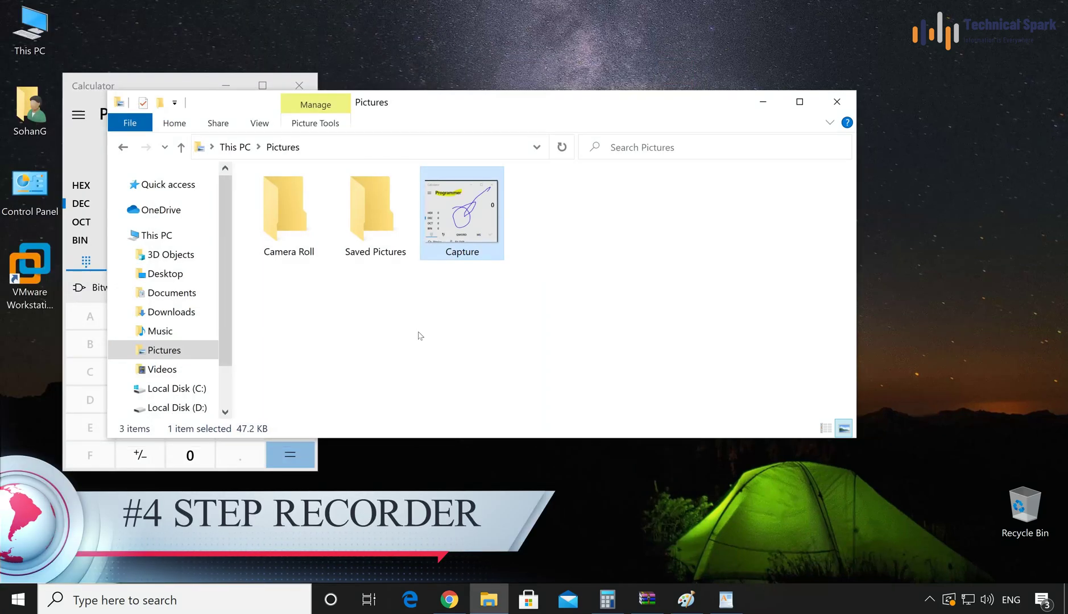
click(762, 102)
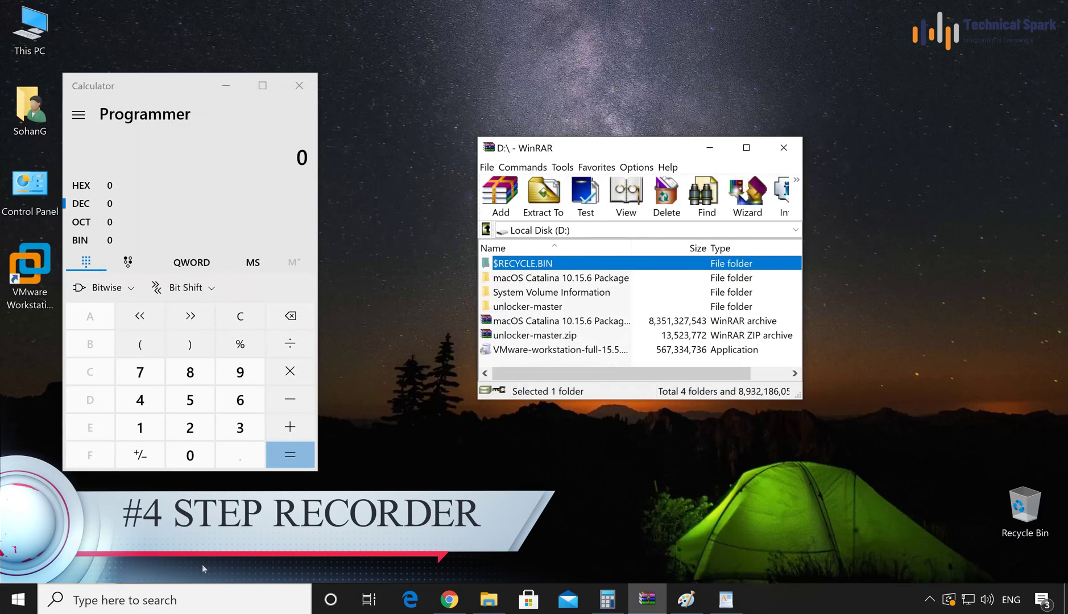
- Search Windows for "step", open Steps Recorder and place its window in the clear area above the WinRAR window
key(super+s)
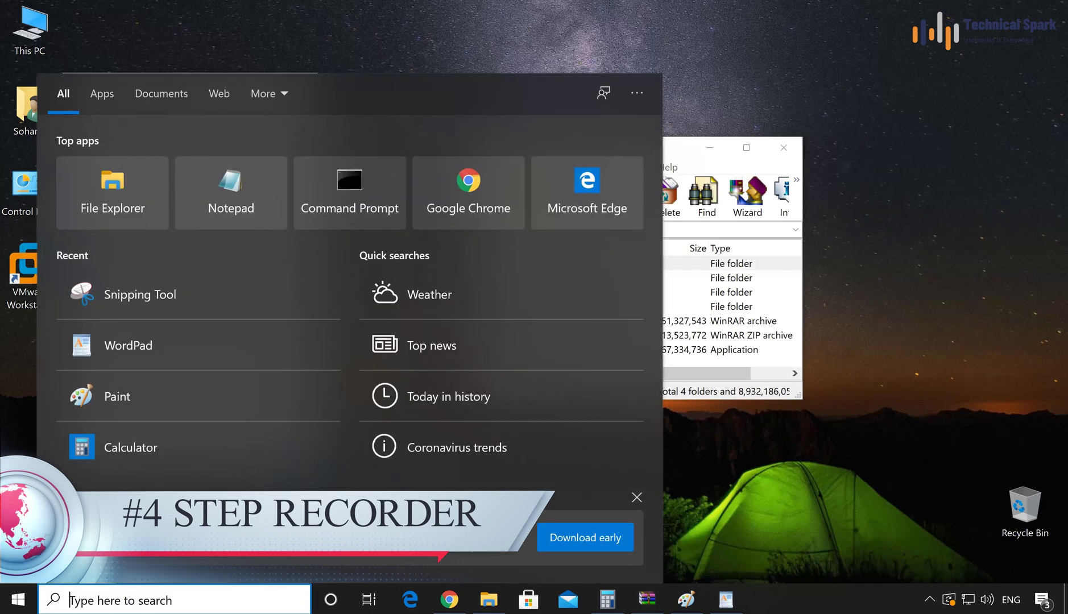
key(Escape)
key(super+s)
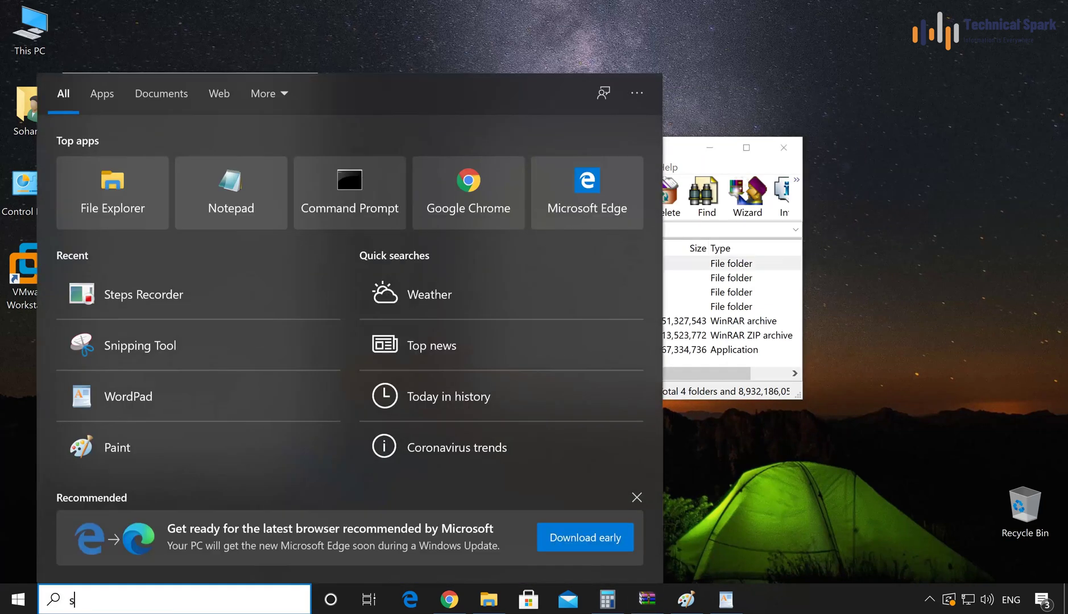
text(step)
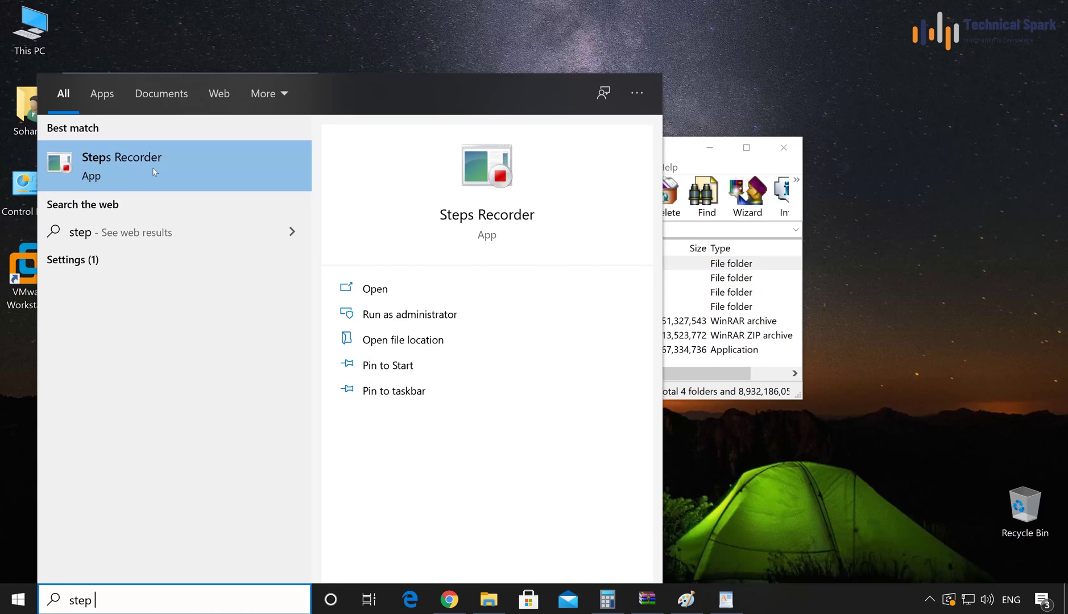
click(123, 174)
drag(130, 38, 464, 53)
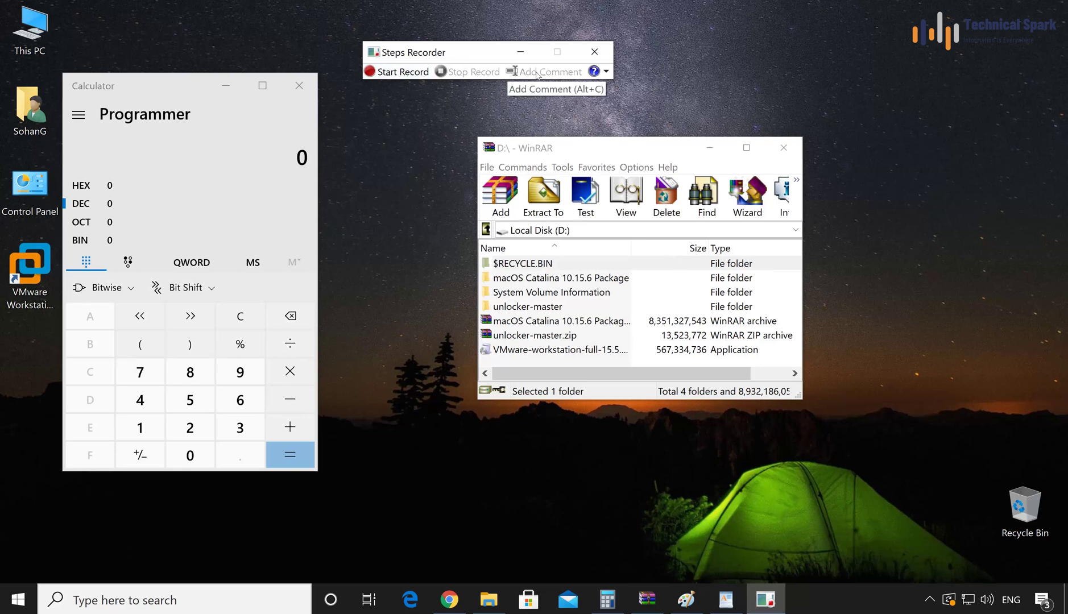
- Configure Steps Recorder to store 999 recent screen captures and save its output as the ZIP file TestFIle in Downloads
click(606, 72)
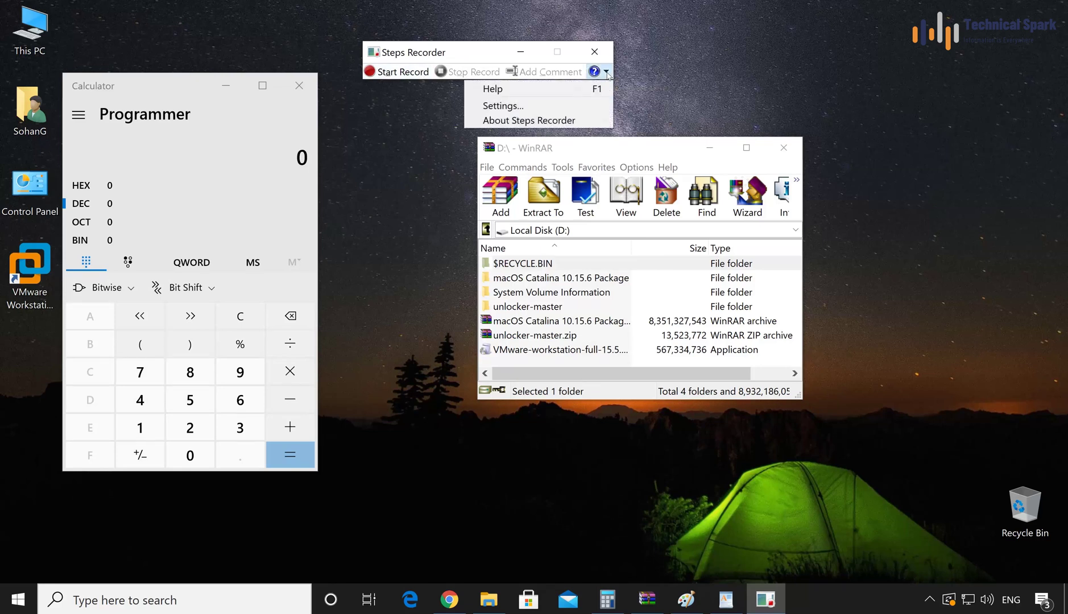
click(499, 108)
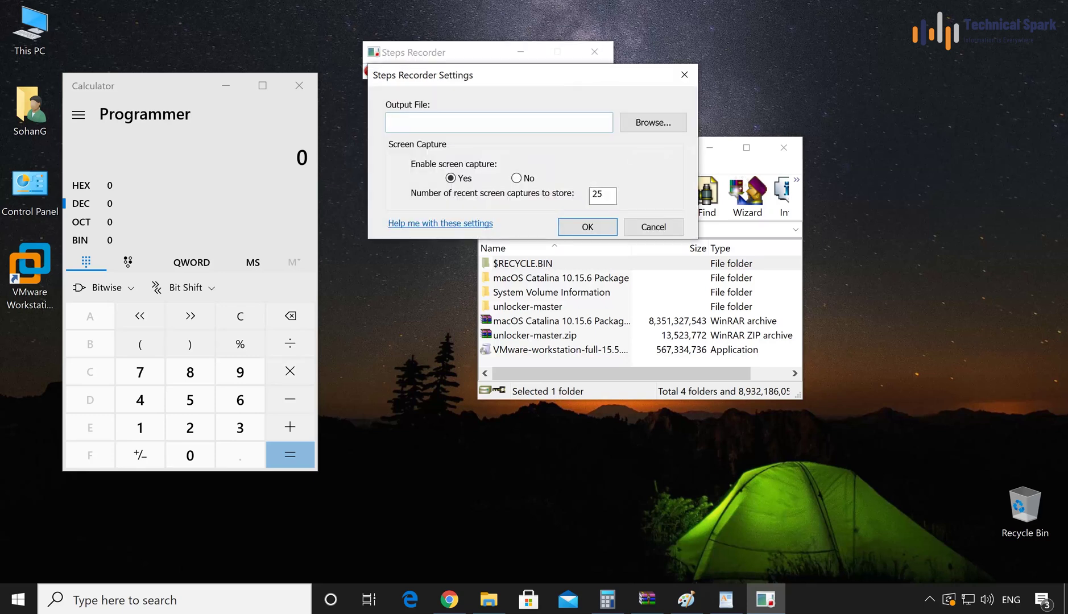
double_click(602, 194)
text(999)
click(681, 127)
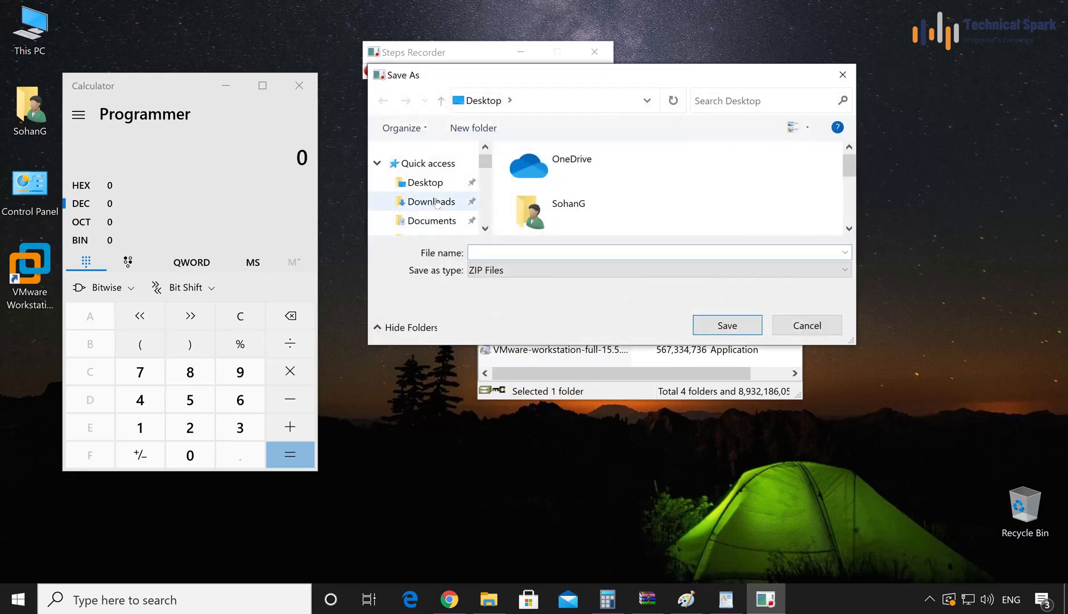
click(435, 203)
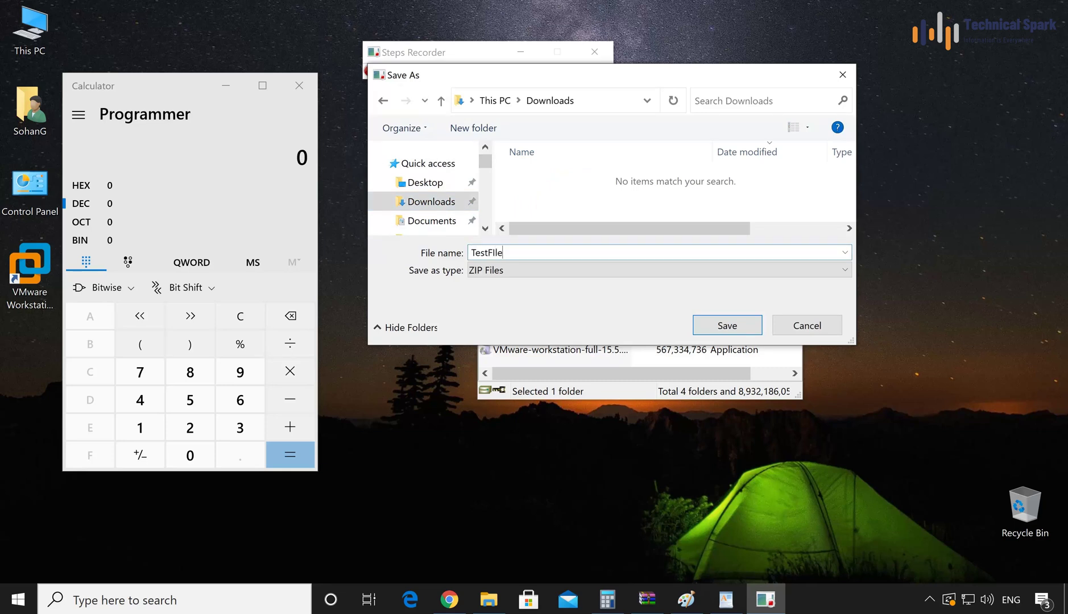
click(727, 325)
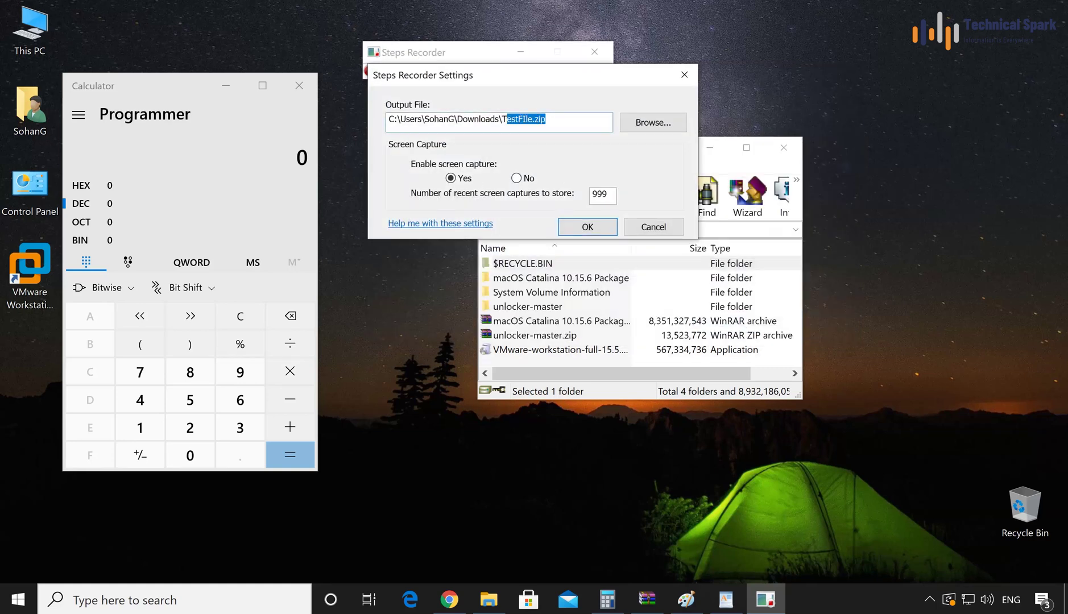
click(588, 227)
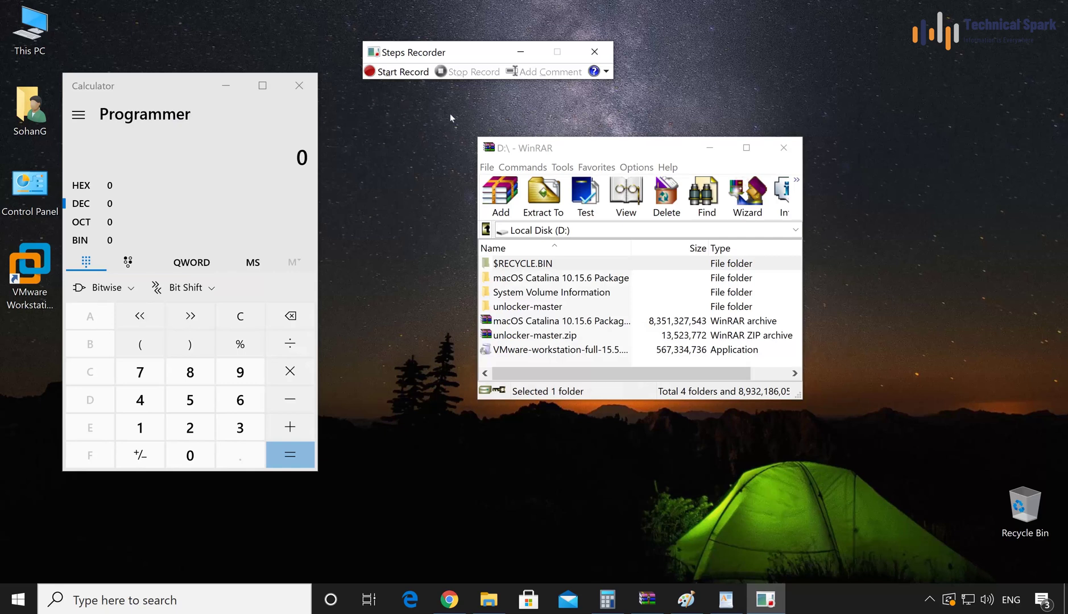
- Select TreeSizeFreeSetup in the Downloads folder and start recording the steps
click(488, 600)
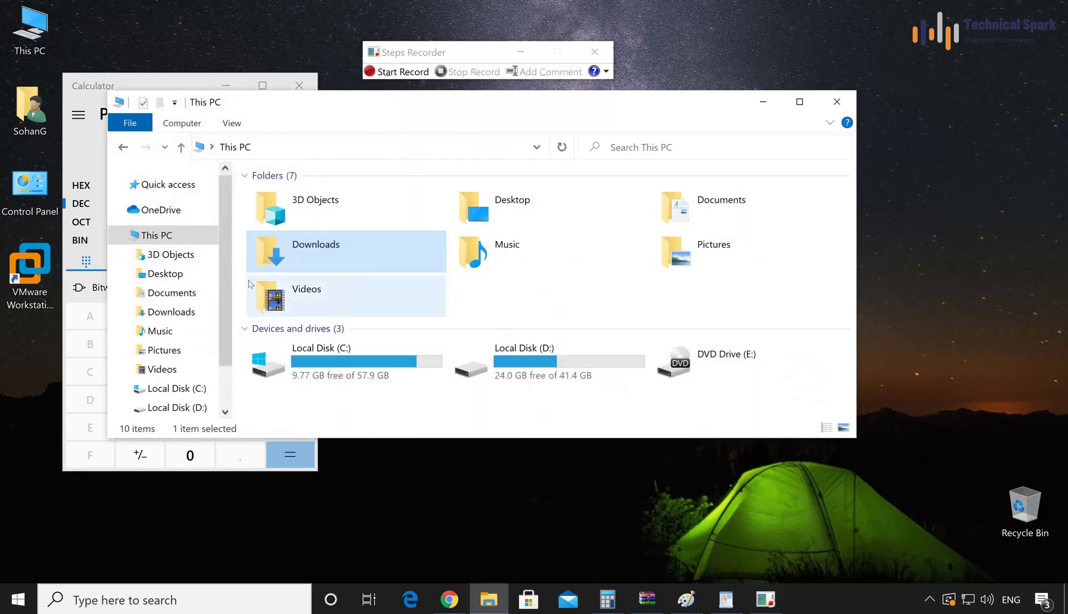
click(171, 311)
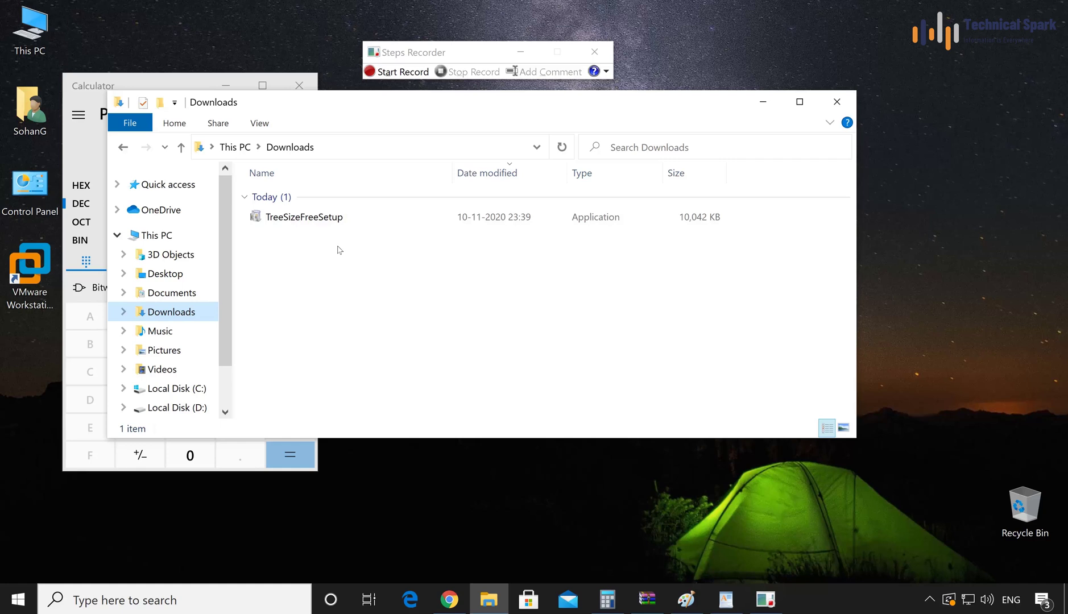
click(301, 221)
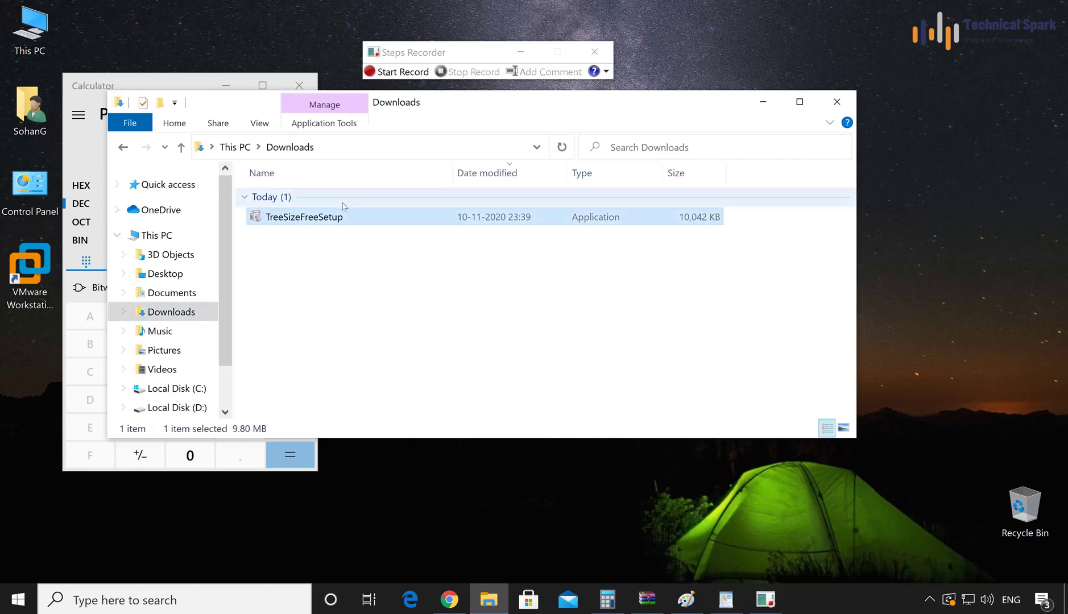
click(402, 71)
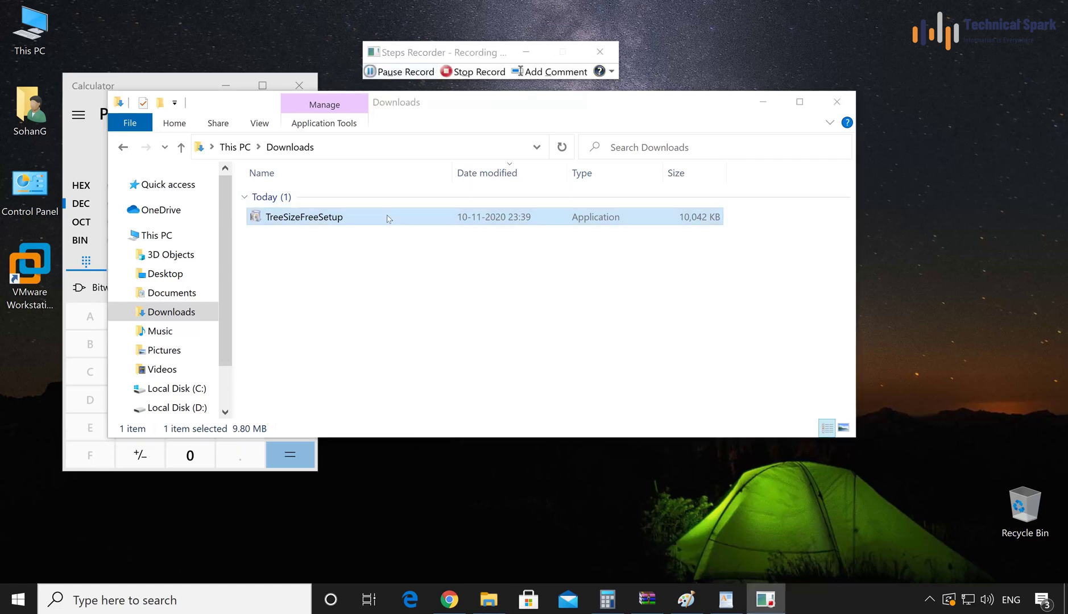
- Run TreeSizeFreeSetup as administrator with English as the setup language and accept its license agreement
click(304, 221)
right_click(307, 219)
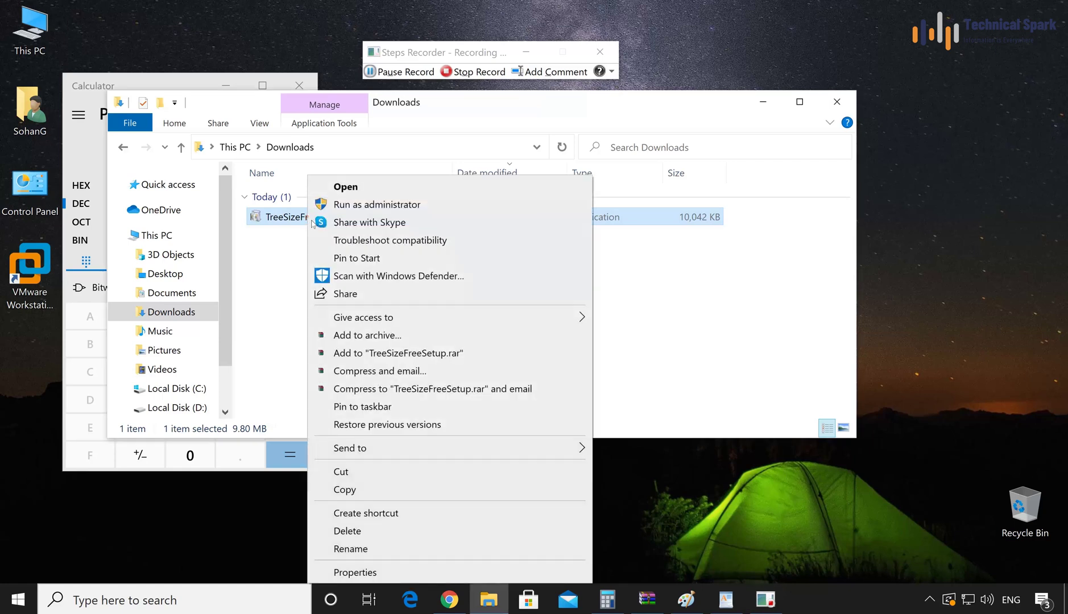
click(436, 211)
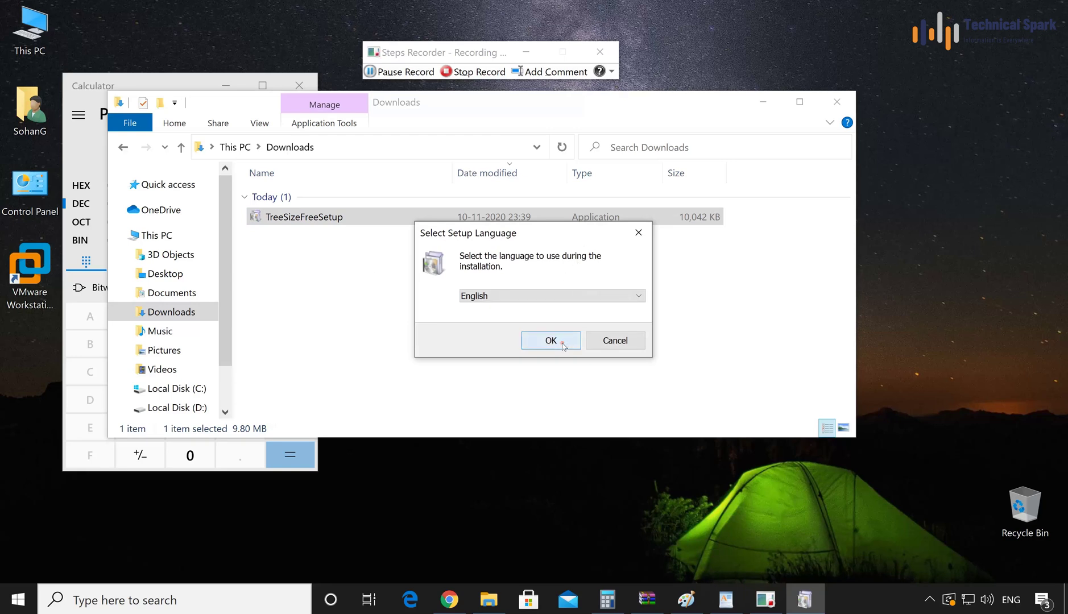
click(563, 344)
click(444, 379)
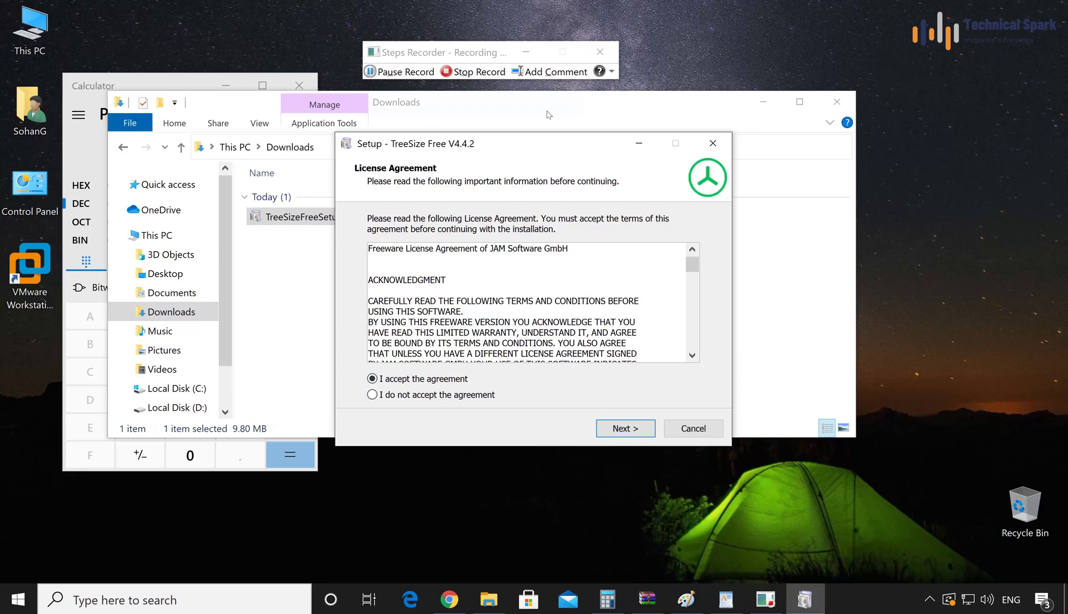
- Add the comment "License Agreement" to the recording and advance the setup to the destination location page
click(539, 73)
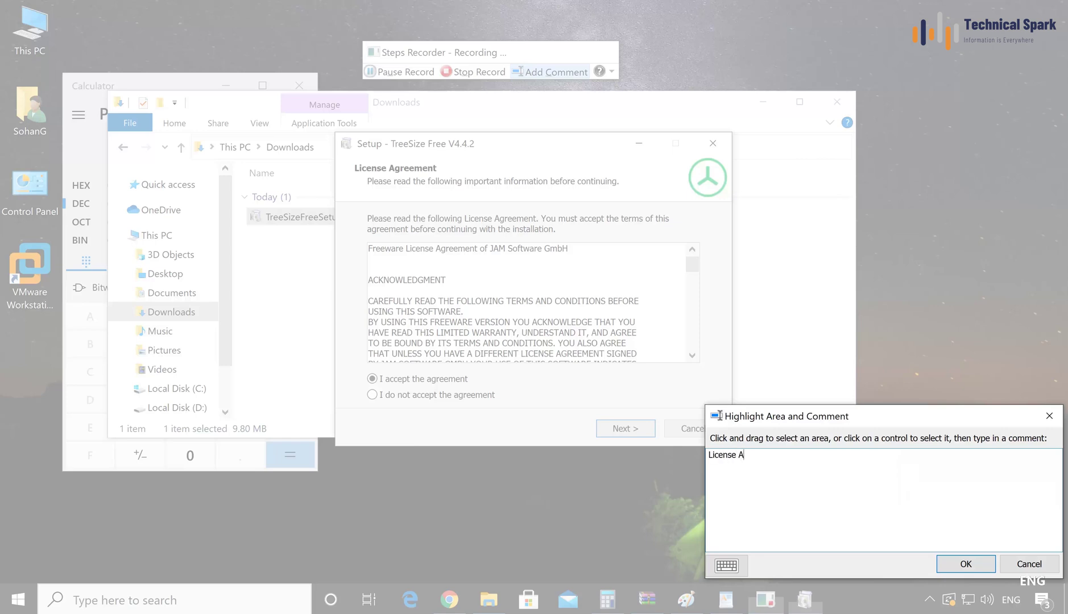
text(ment)
click(959, 564)
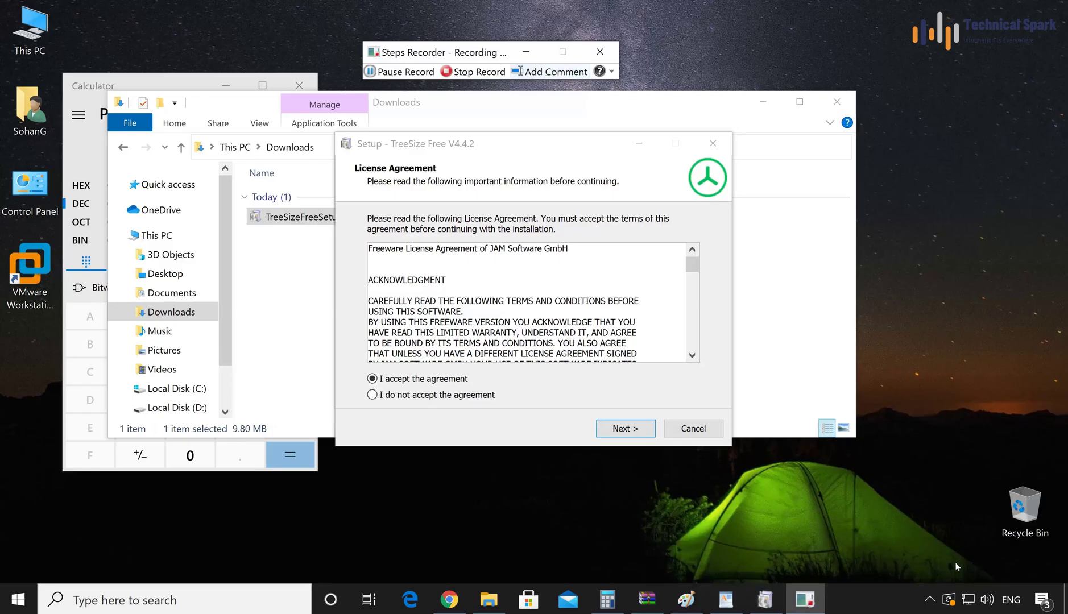
click(615, 429)
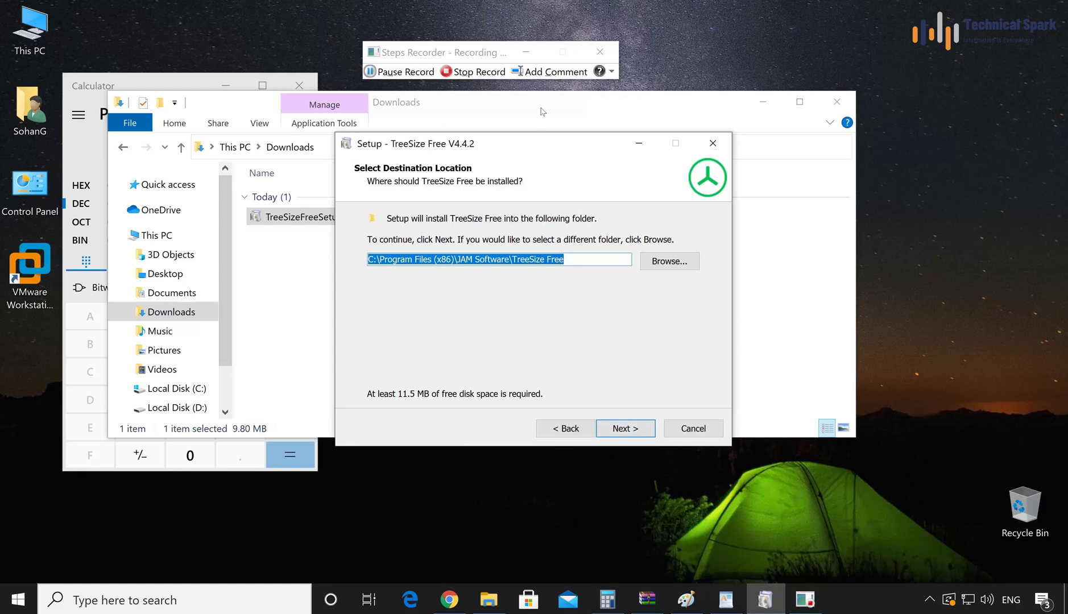
- Add the recording comment "Select installation directory" and complete the TreeSize Free installation in the default folder
click(550, 73)
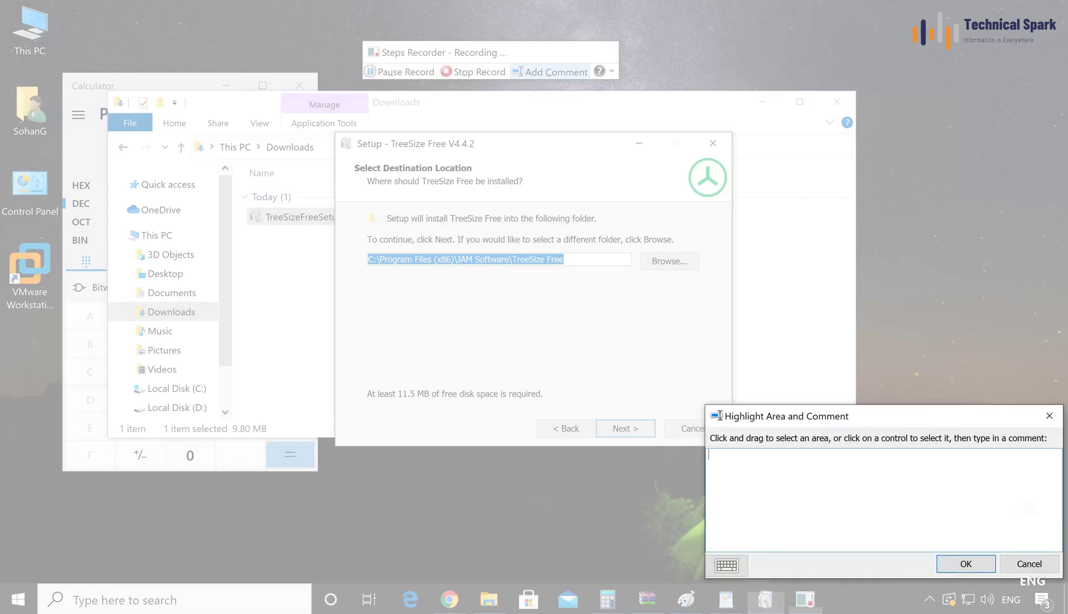
text(Select installation directory)
click(966, 564)
click(633, 430)
click(626, 429)
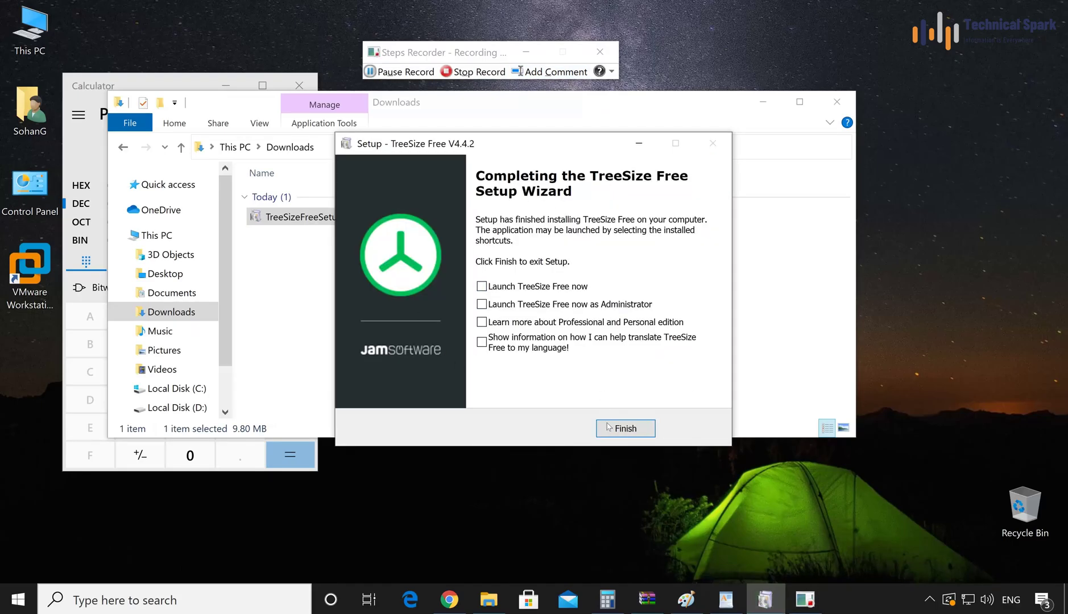
click(625, 429)
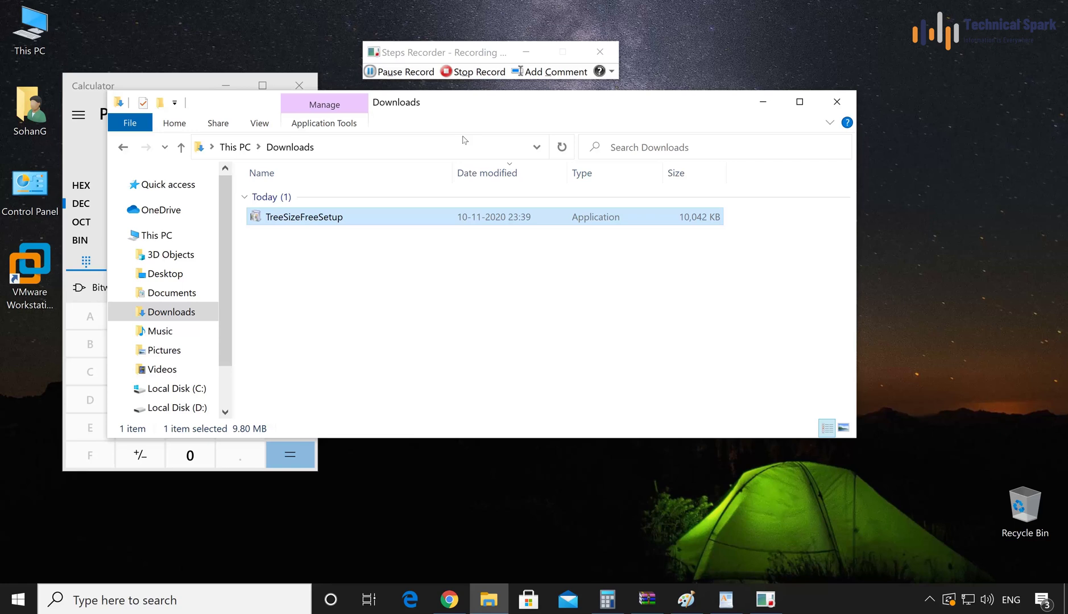
- Pause the recording, evaluate the current entry in Calculator, and resume the recording from the Downloads window
click(395, 72)
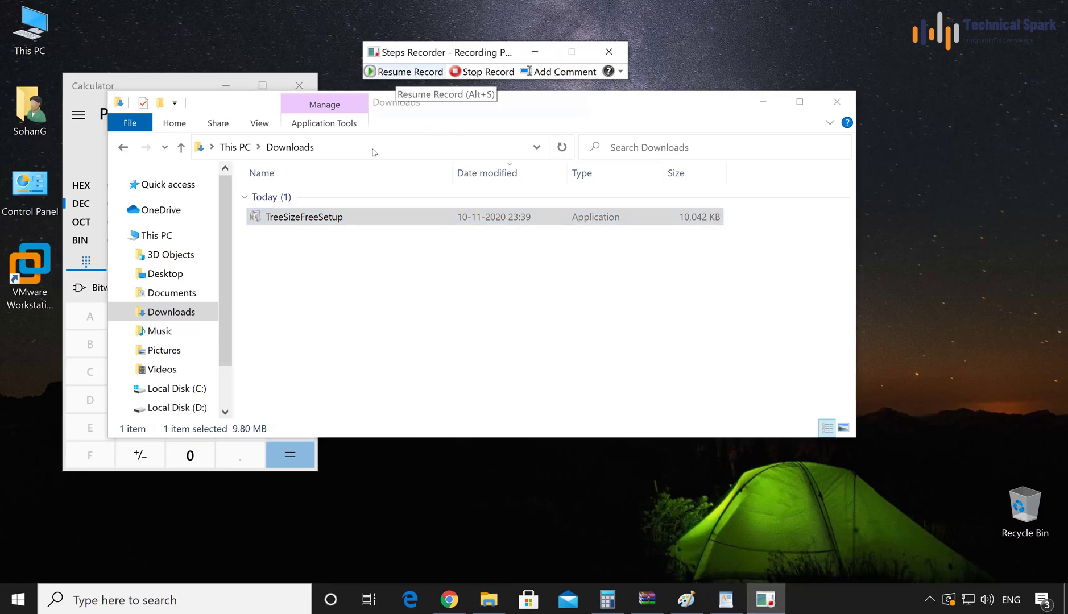
click(287, 455)
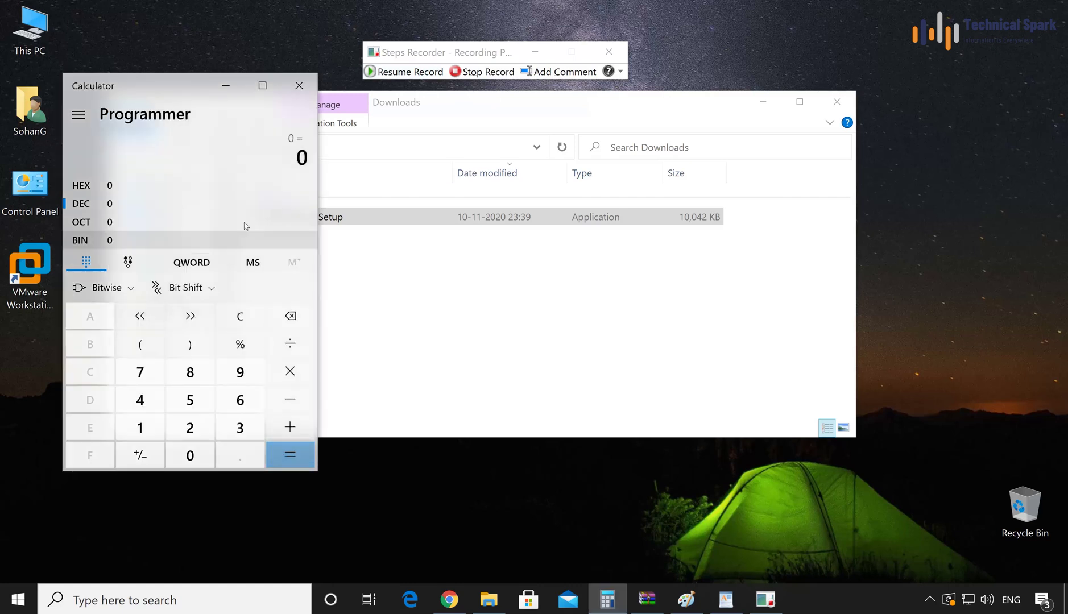
click(586, 103)
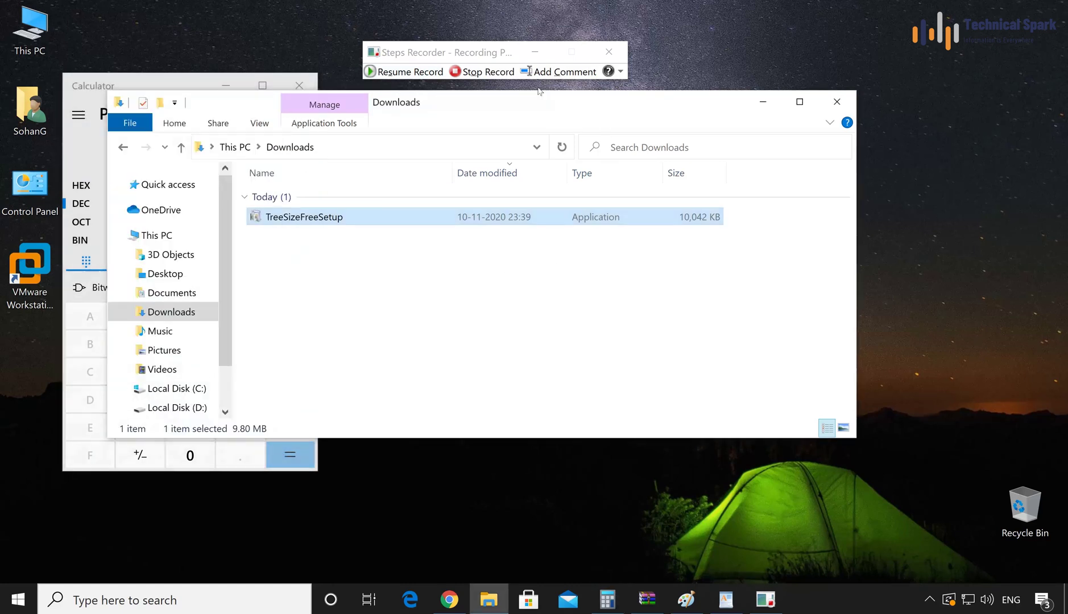
click(395, 73)
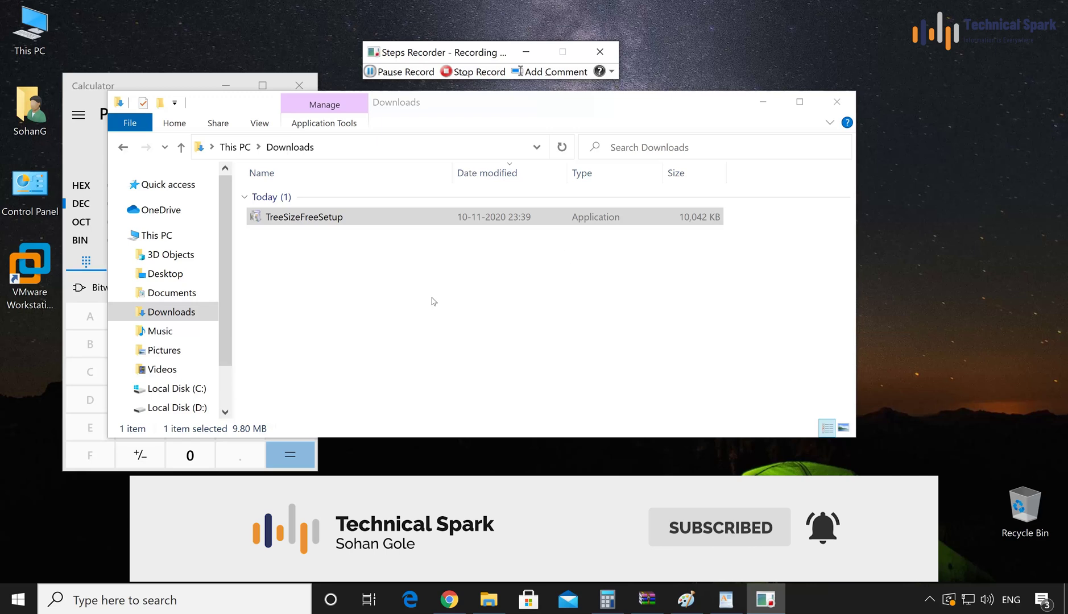
- Stop the recording and extract the TestFIle archive in Downloads to its own TestFIle folder
click(475, 72)
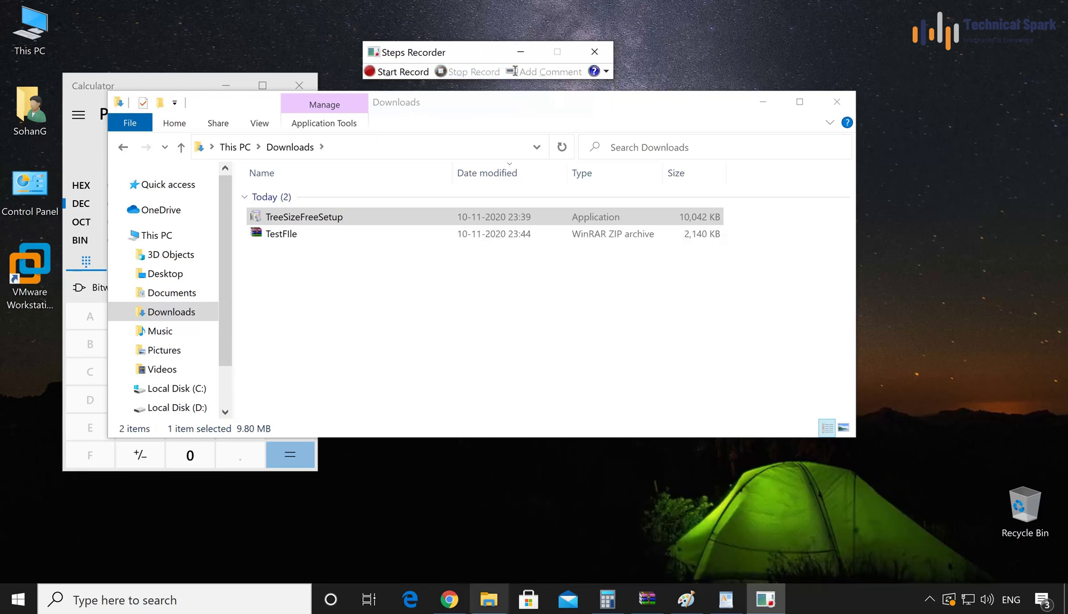
click(488, 600)
right_click(305, 234)
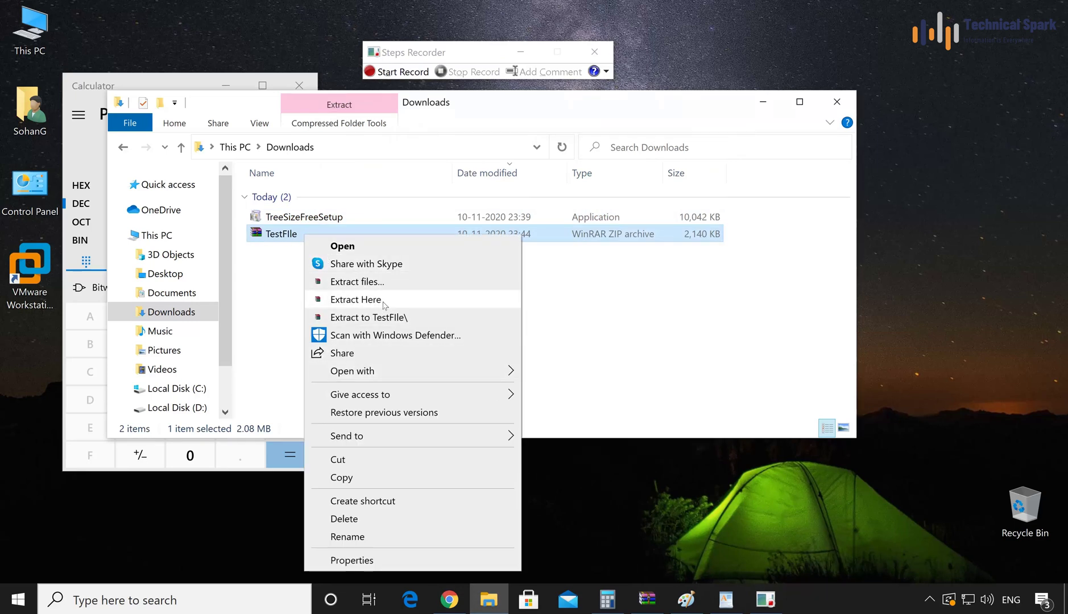
click(371, 282)
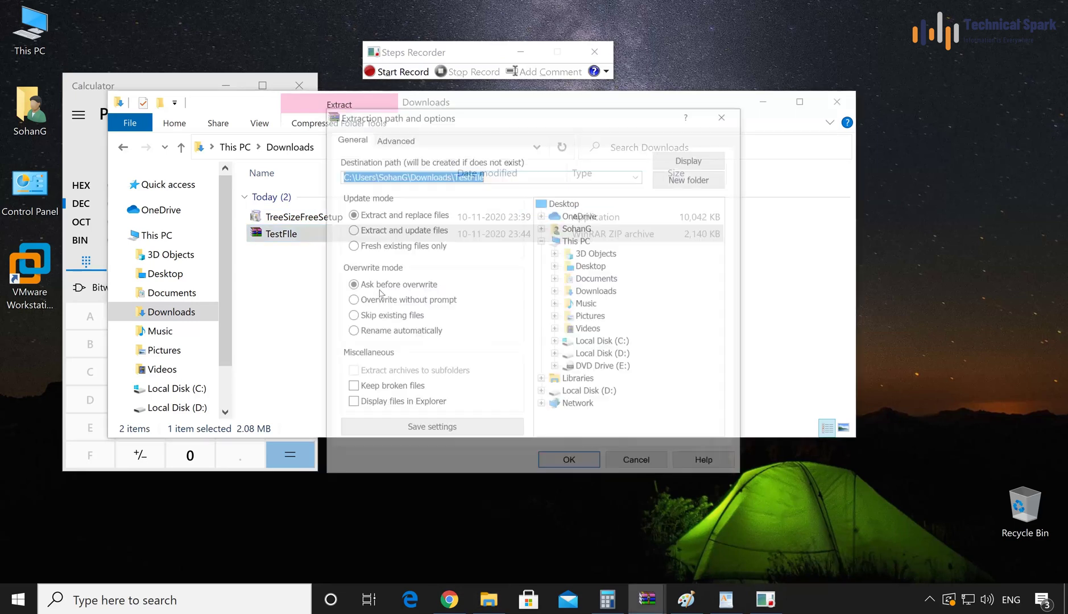
click(569, 464)
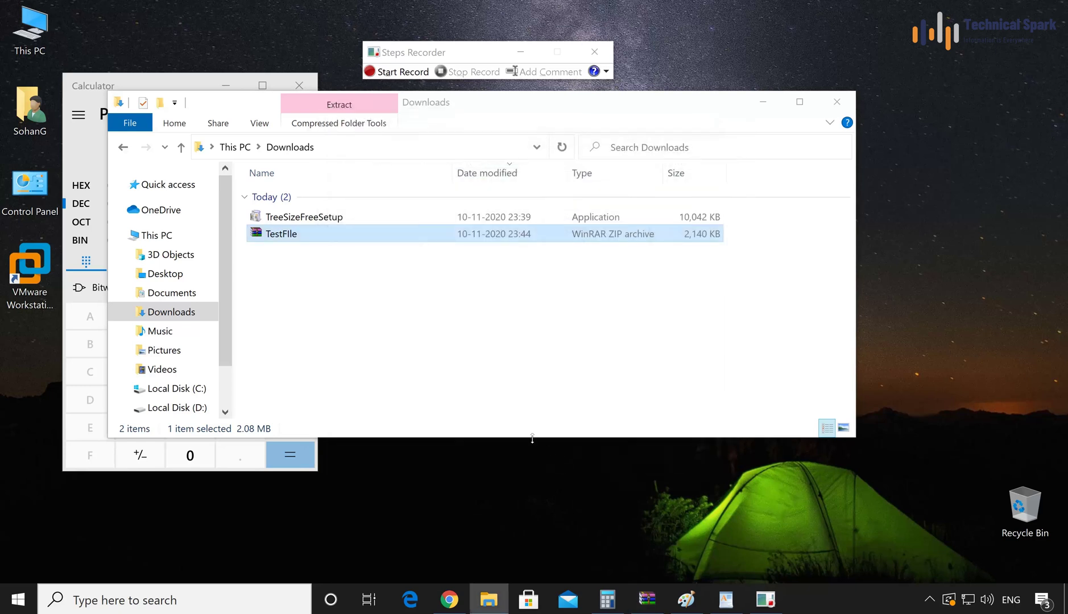
- Open the recording file from the extracted TestFIle folder and examine the description and screenshot of Step 1
double_click(285, 251)
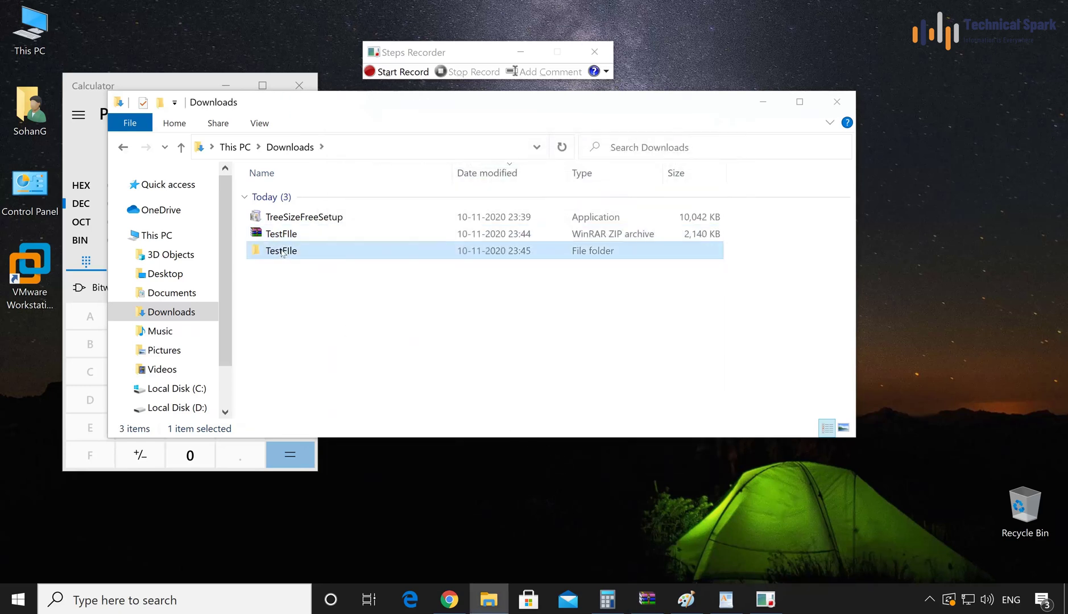
click(307, 200)
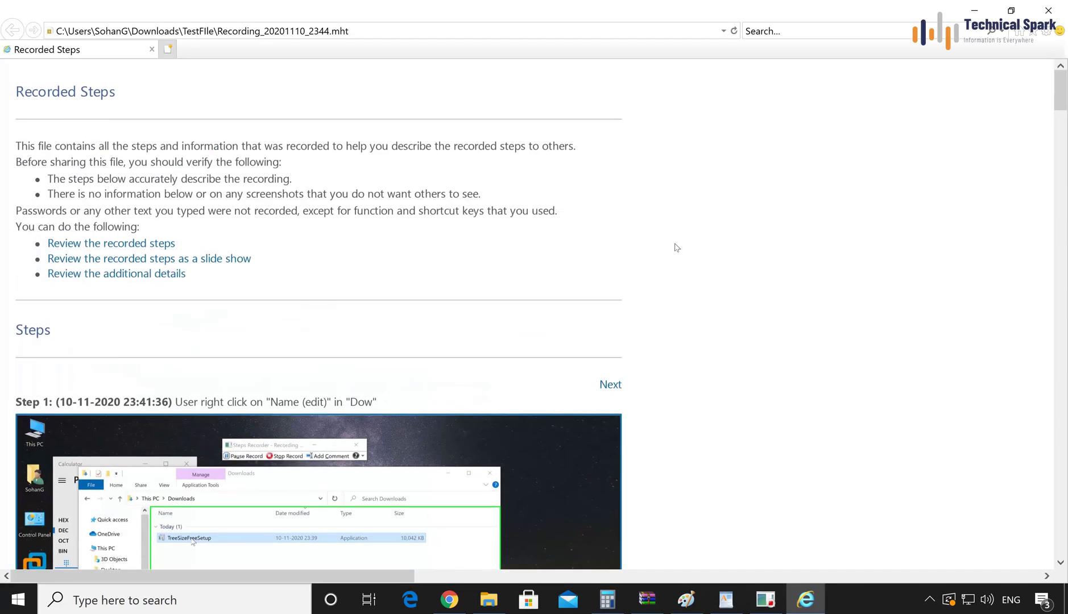
scroll(682, 248, down, 5)
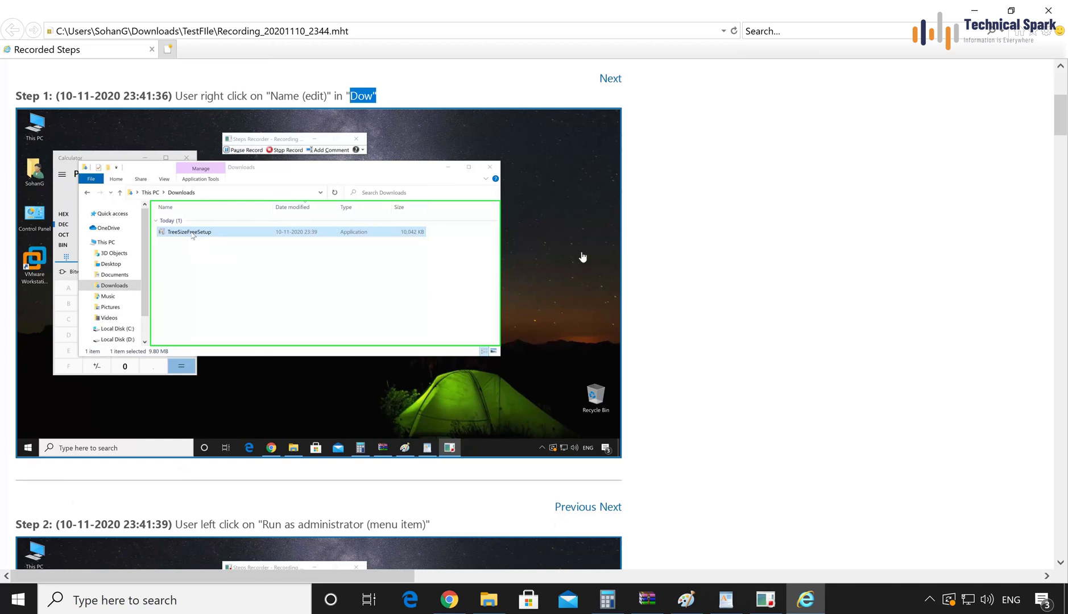
drag(377, 95, 174, 95)
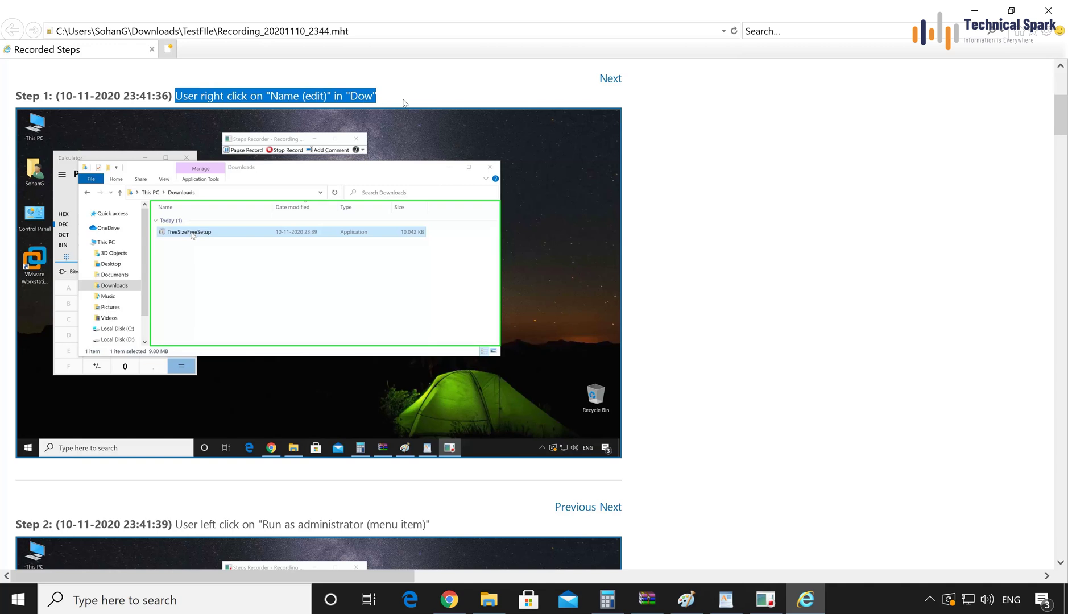
- Review the recorded steps from Step 2 onward, examining their action descriptions, screenshots and the "License Agreement" comment in Step 5
scroll(477, 228, down, 5)
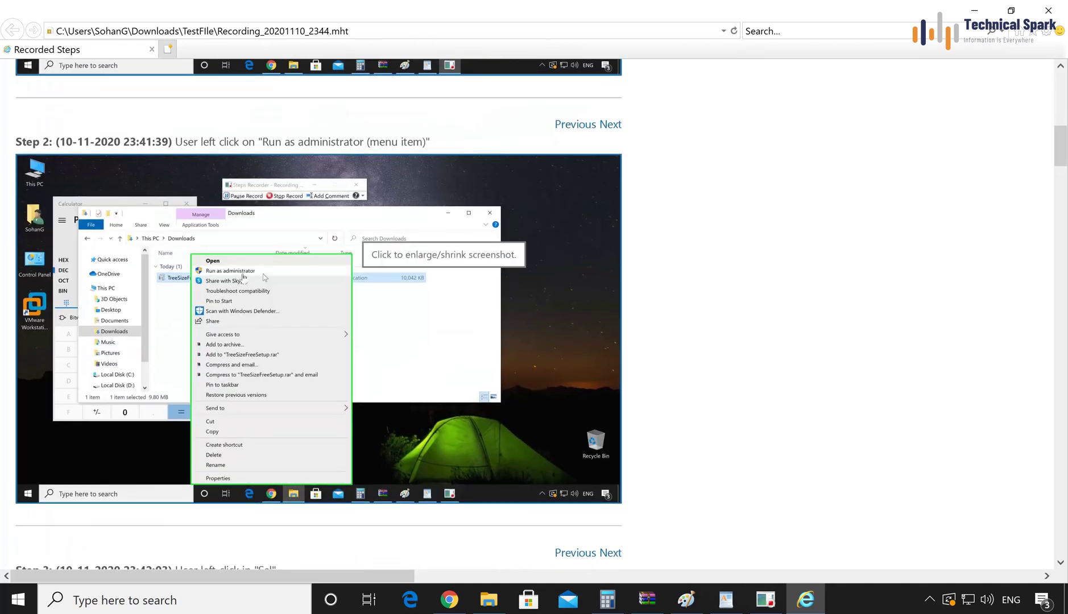
drag(175, 142, 423, 141)
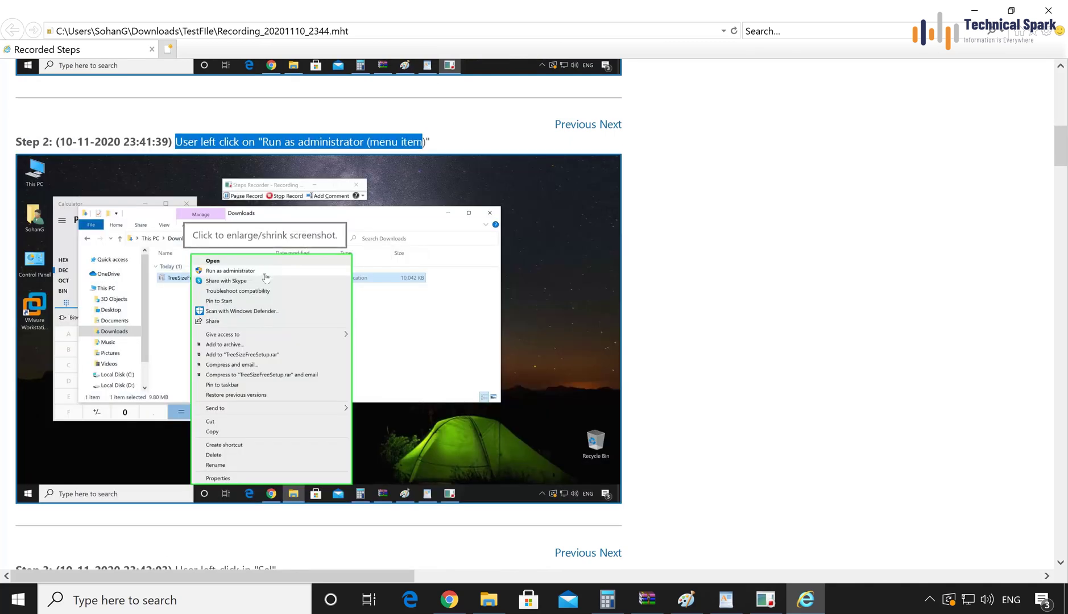
scroll(383, 336, down, 5)
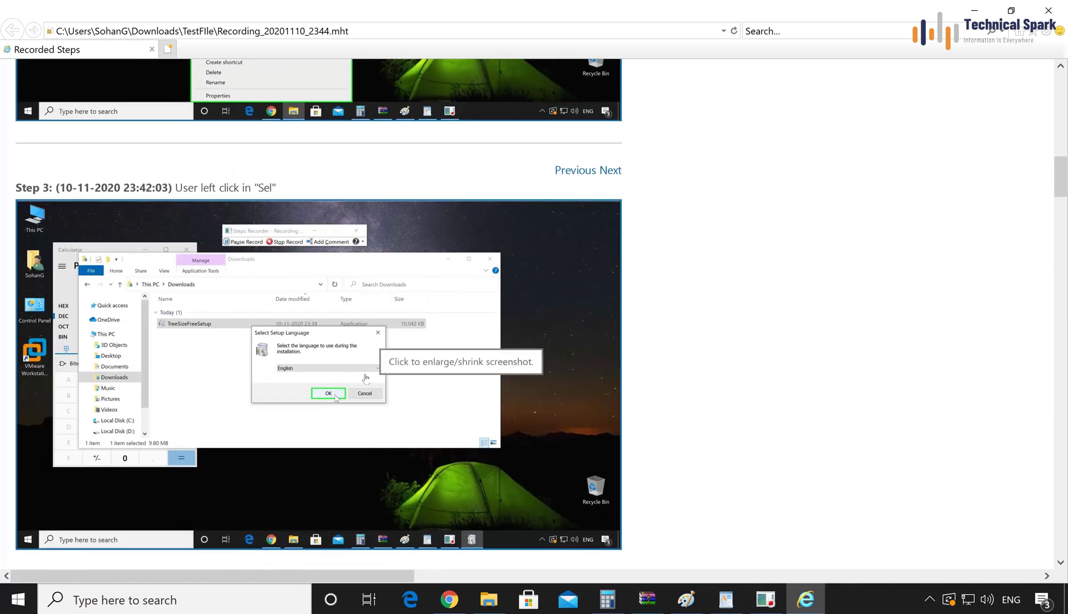
scroll(344, 392, down, 5)
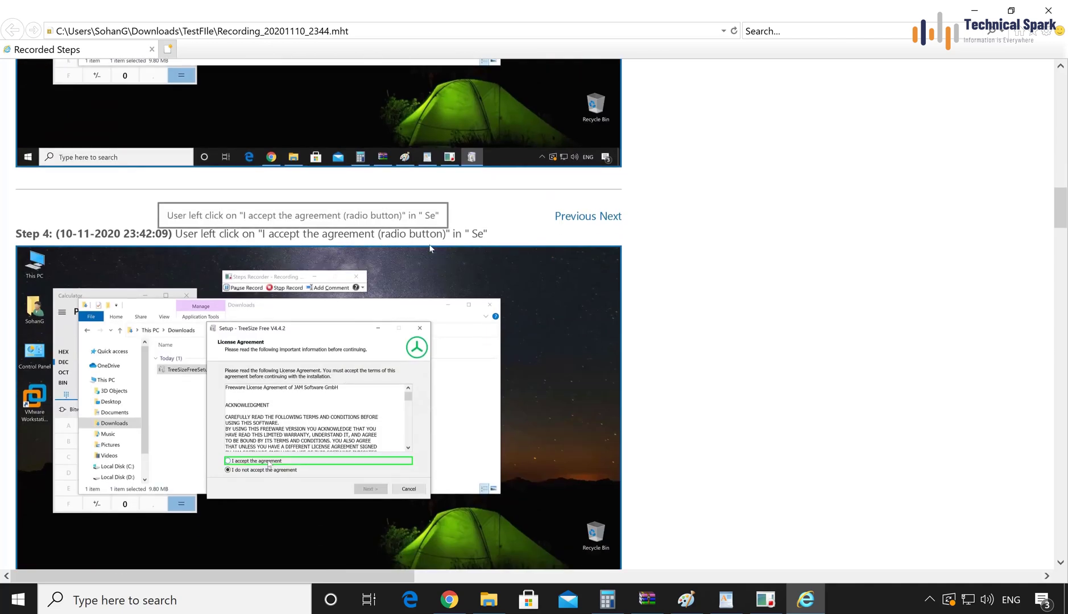
scroll(545, 322, down, 4)
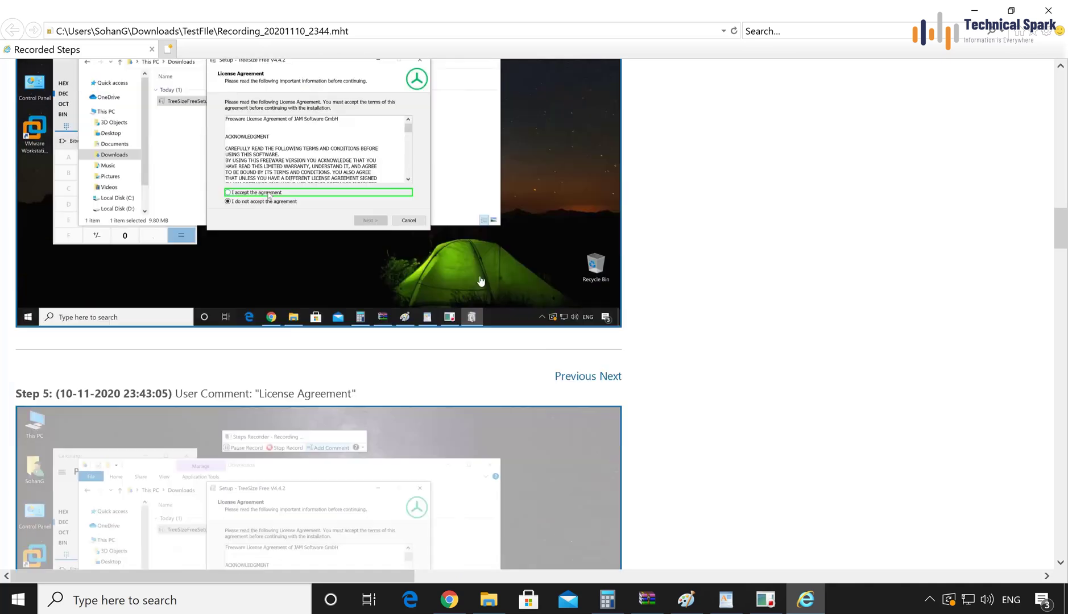
scroll(545, 322, down, 3)
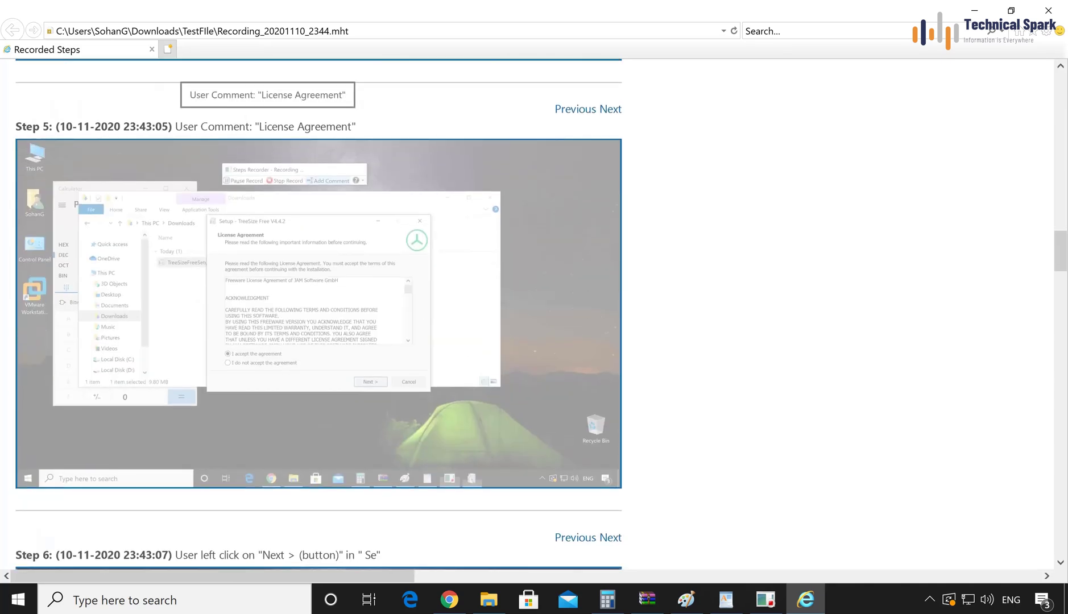
drag(260, 126, 356, 127)
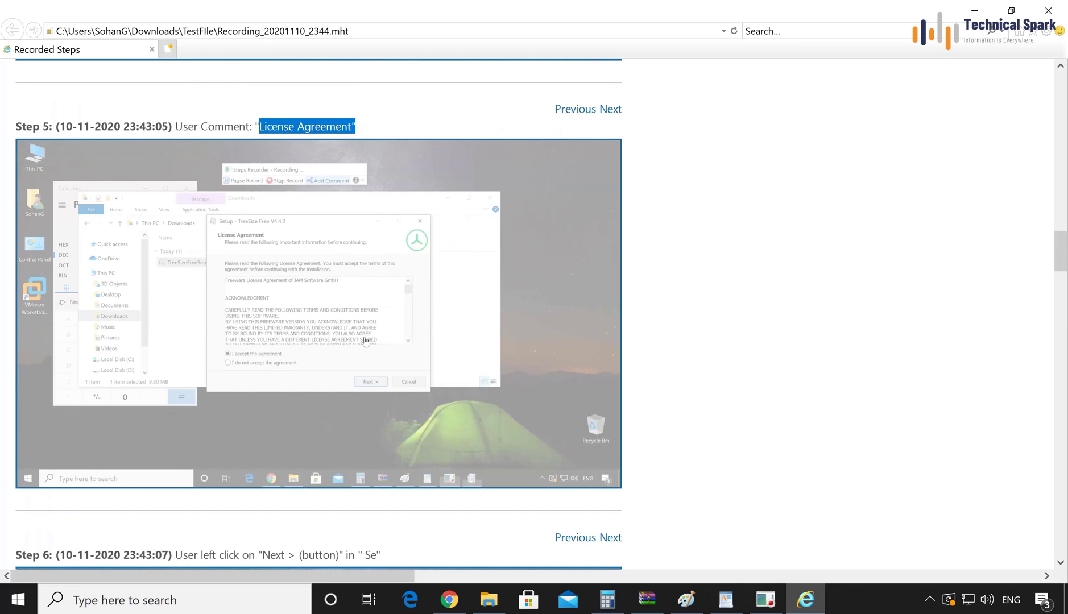
scroll(431, 316, down, 5)
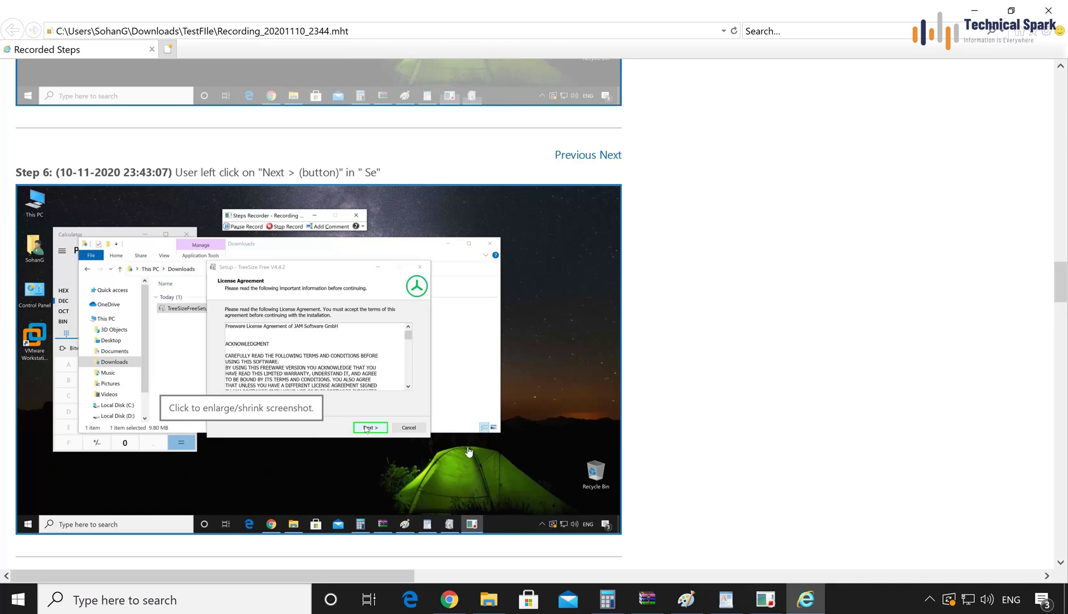
scroll(468, 451, down, 5)
scroll(469, 452, down, 20)
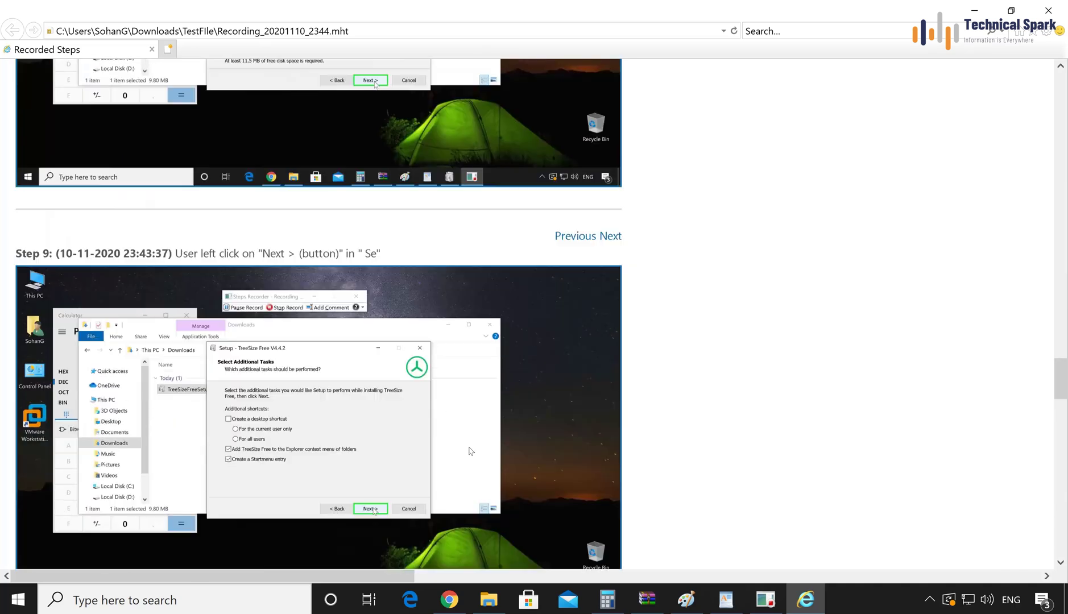
scroll(472, 451, down, 5)
scroll(472, 451, up, 18)
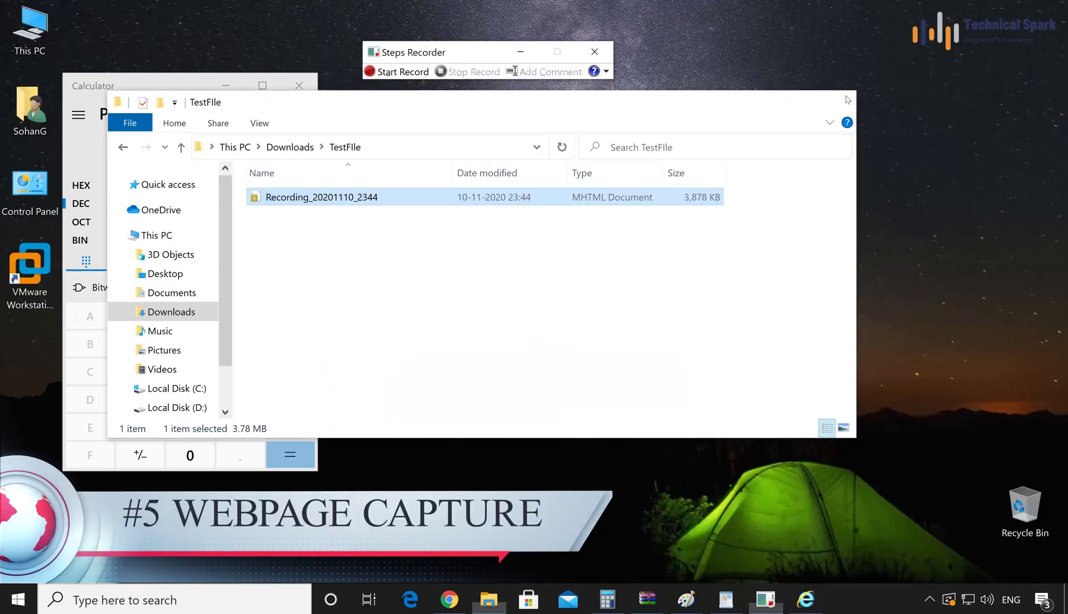
- Close the TestFIle folder window, switch to Chrome and open the Yahoo website
click(839, 101)
click(449, 599)
click(219, 56)
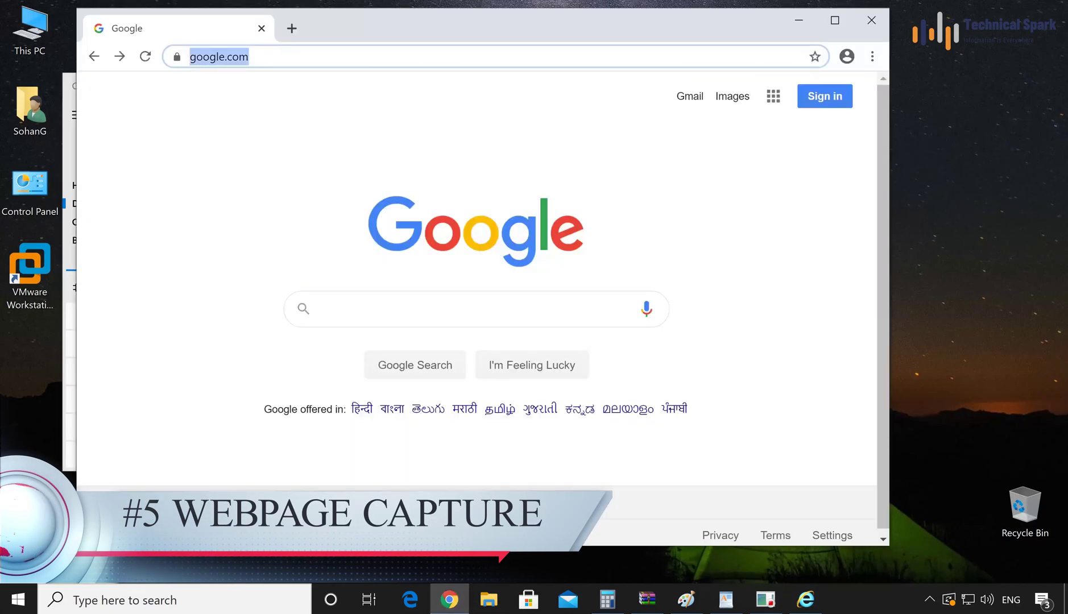
text(yahoo)
key(ctrl+Return)
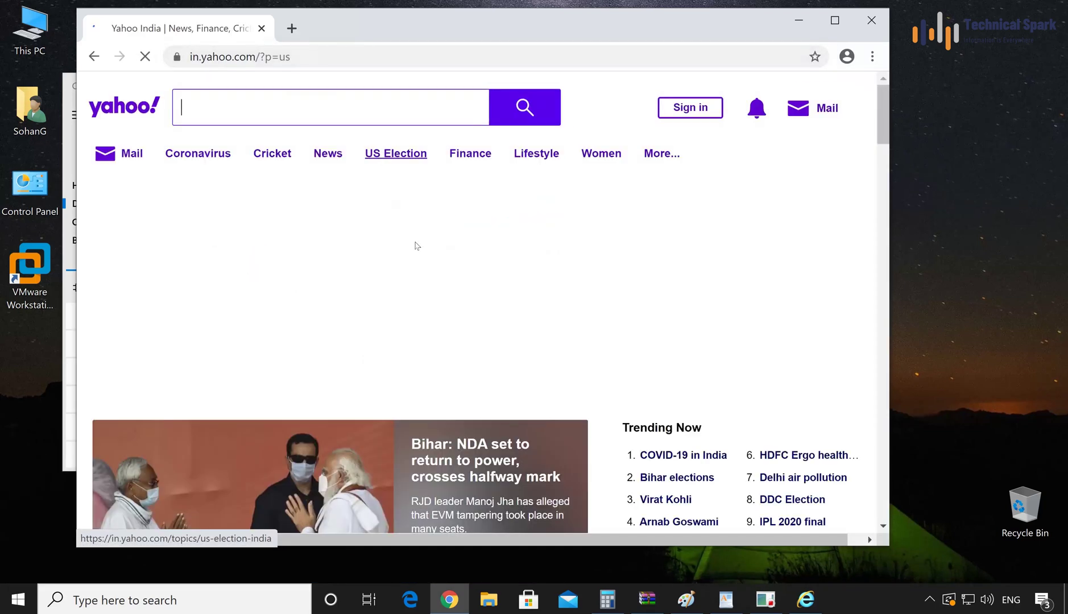
- Look through the long Yahoo home page well down the news feed and return to its beginning
scroll(580, 359, down, 4)
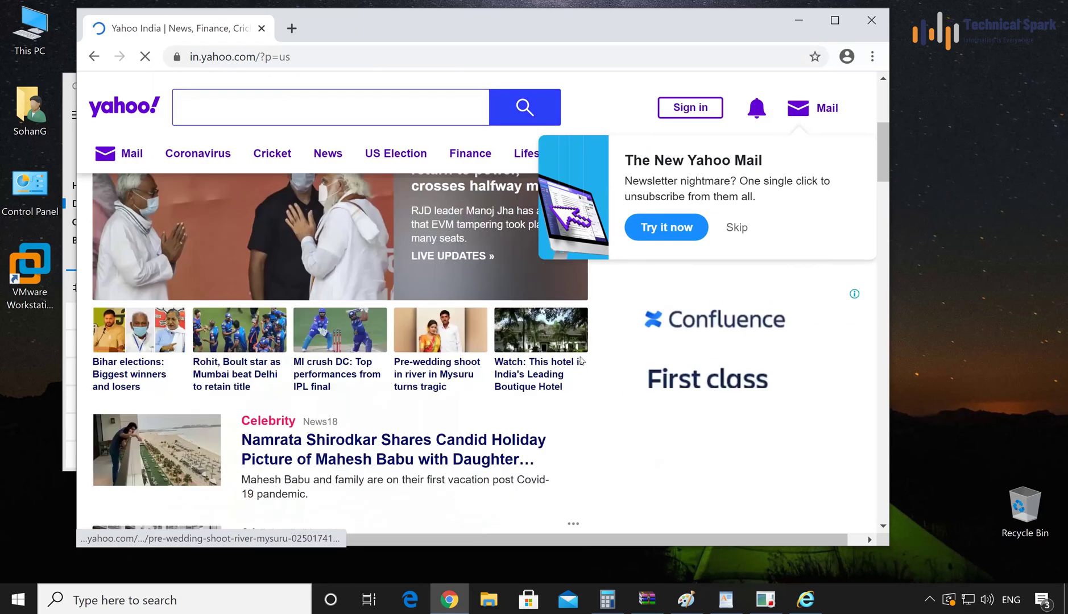
scroll(518, 326, down, 8)
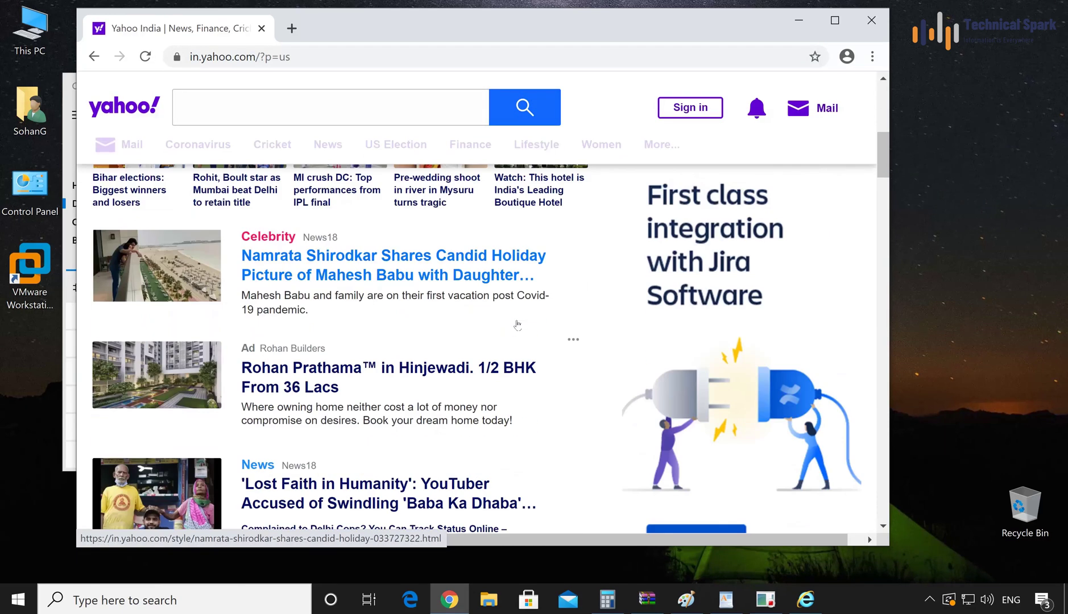
scroll(518, 326, down, 15)
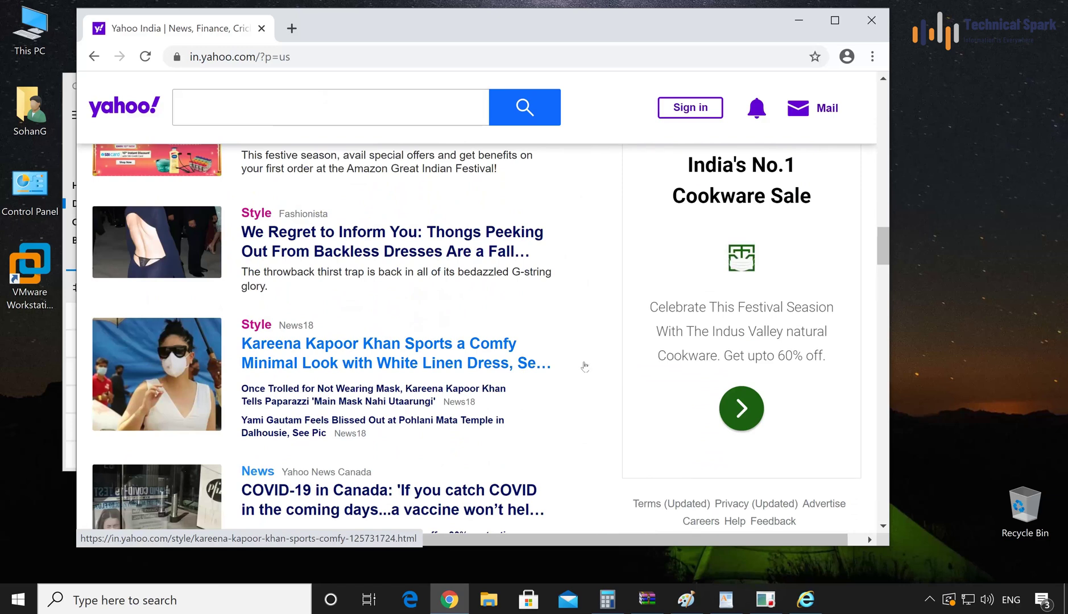
scroll(576, 391, down, 7)
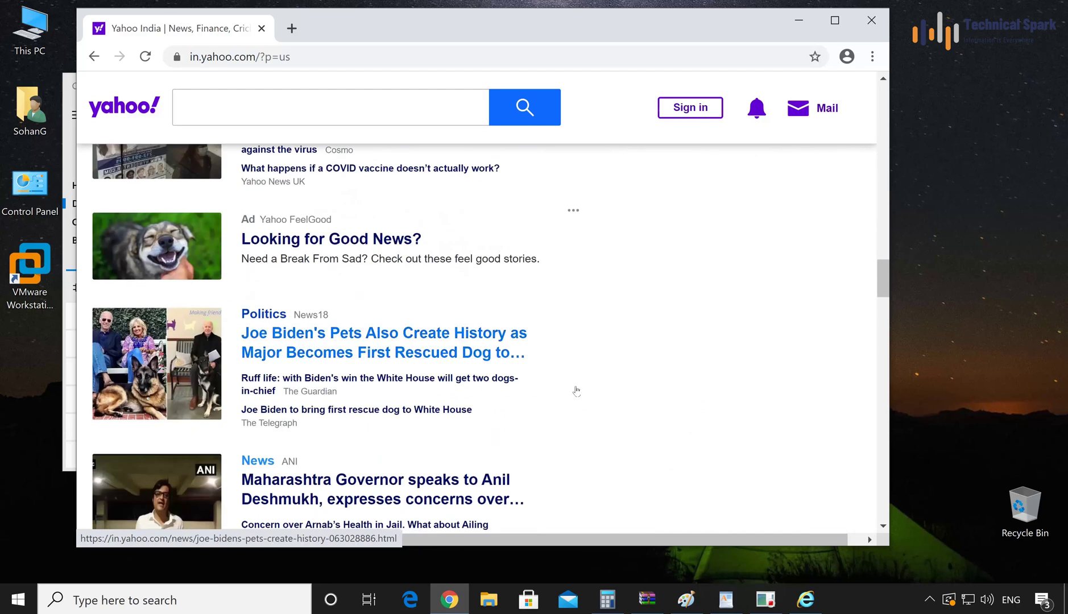
scroll(576, 391, down, 6)
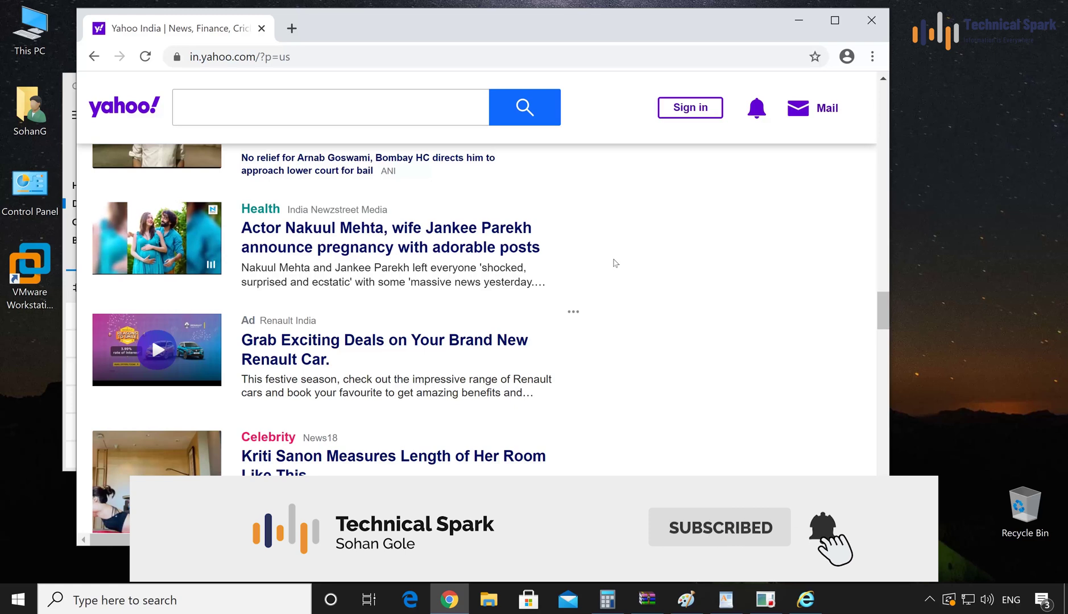
scroll(614, 263, up, 8)
scroll(614, 262, up, 15)
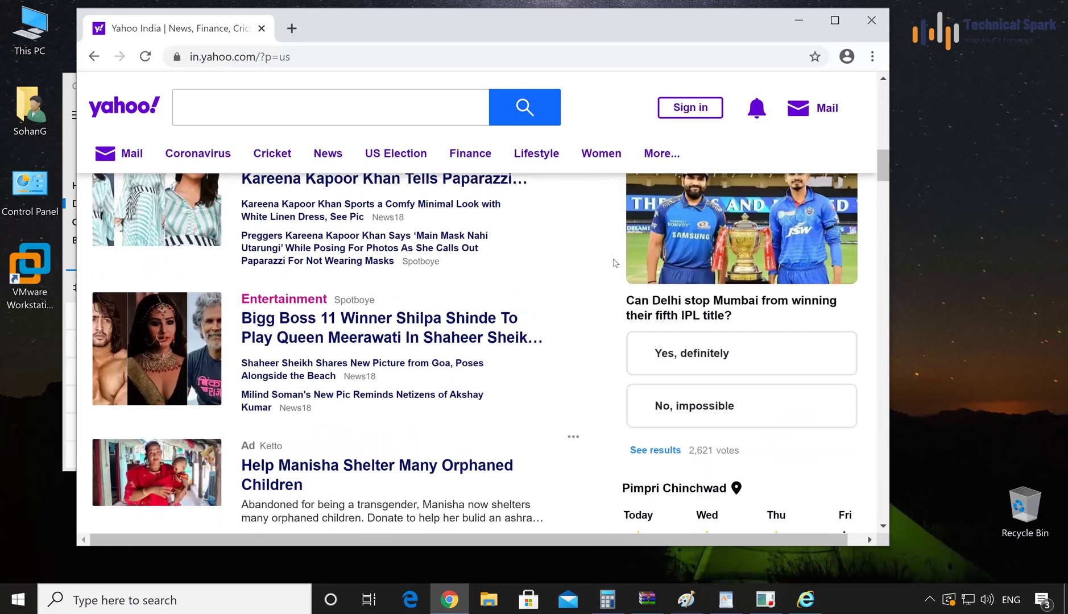
scroll(614, 263, up, 10)
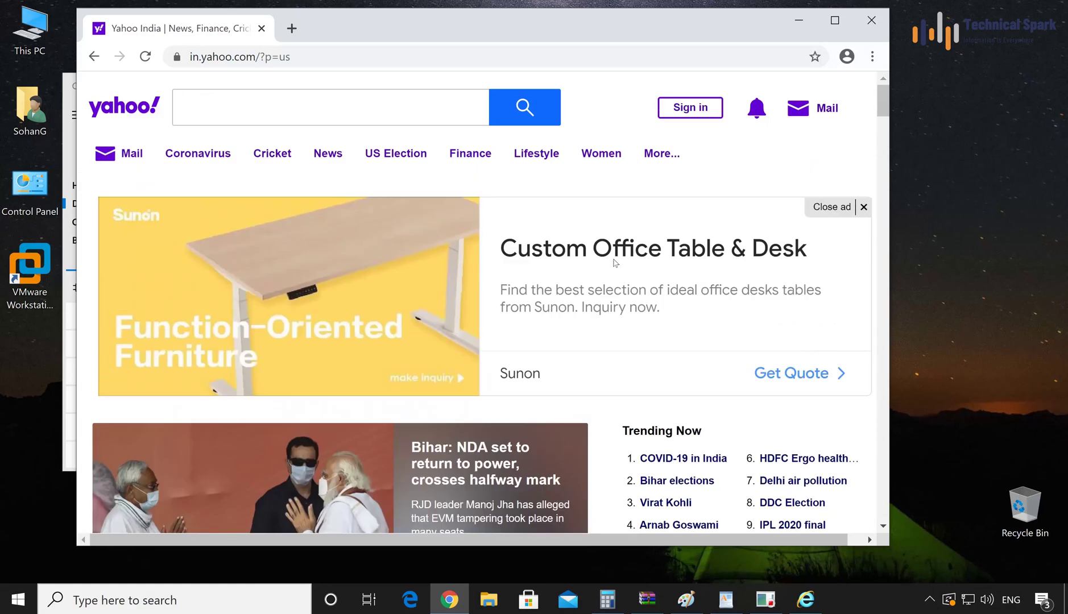